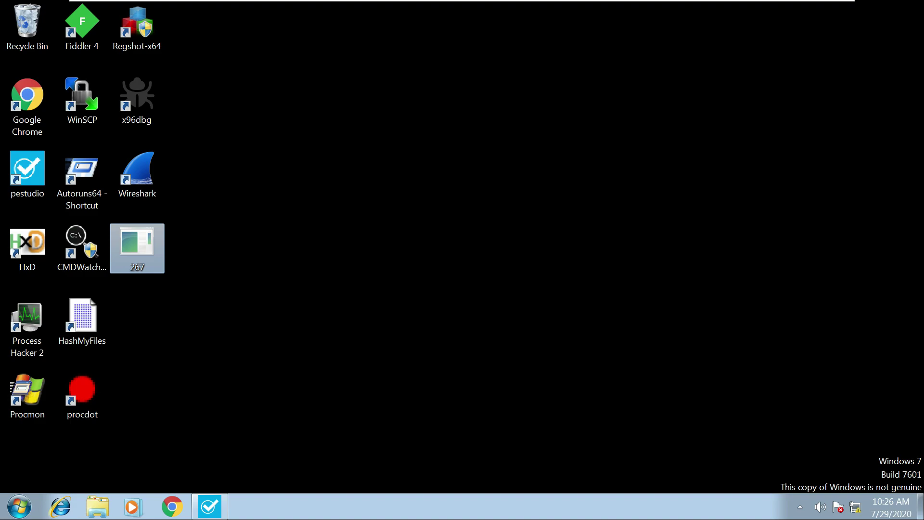
Step: Launch Process Hacker 2 as administrator and place its window beside the desktop icons, showing the end of the process list
right_click(27, 326)
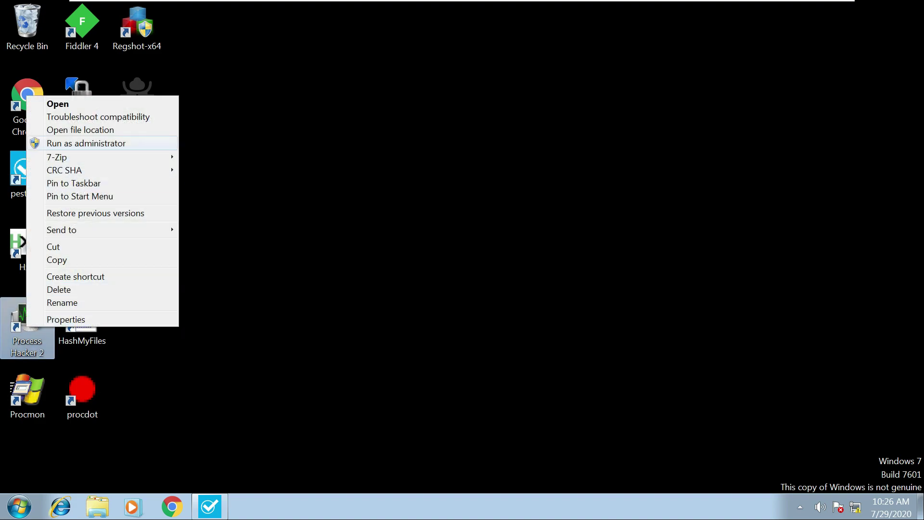
click(85, 143)
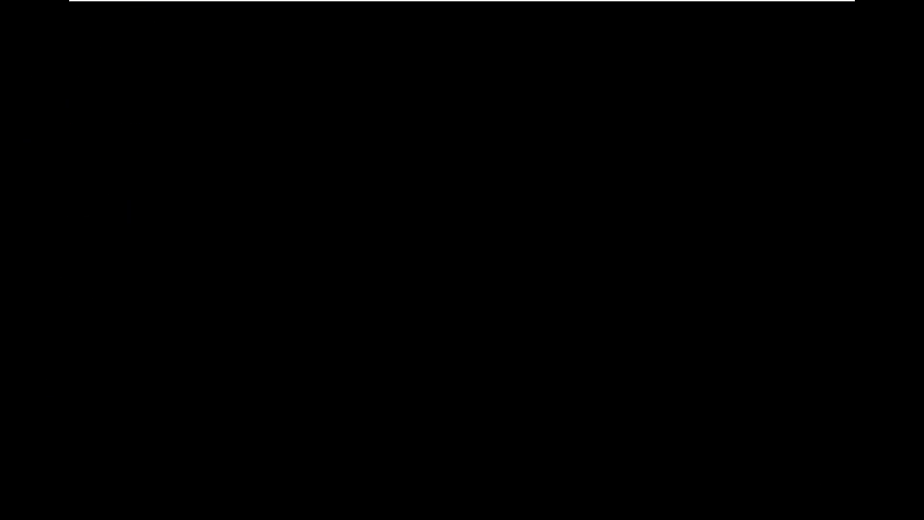
click(529, 285)
drag(415, 43, 336, 25)
scroll(466, 238, down, 8)
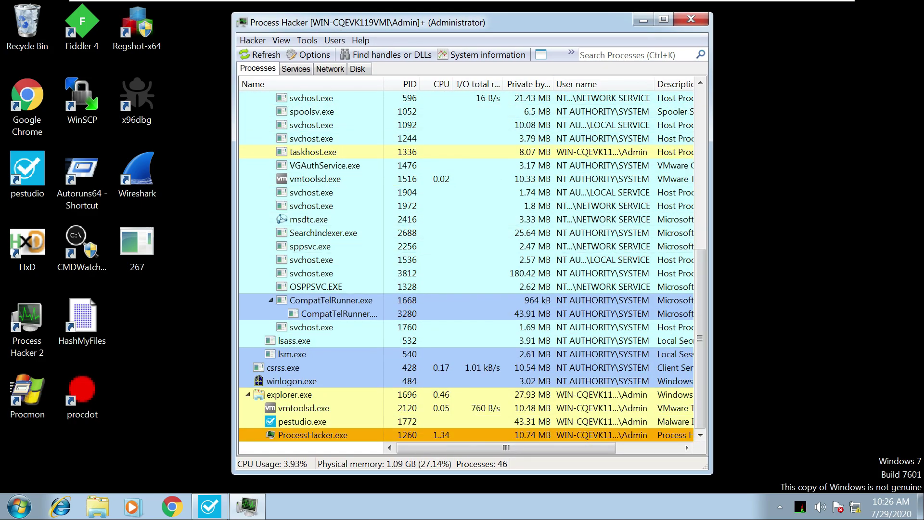
drag(414, 22, 372, 22)
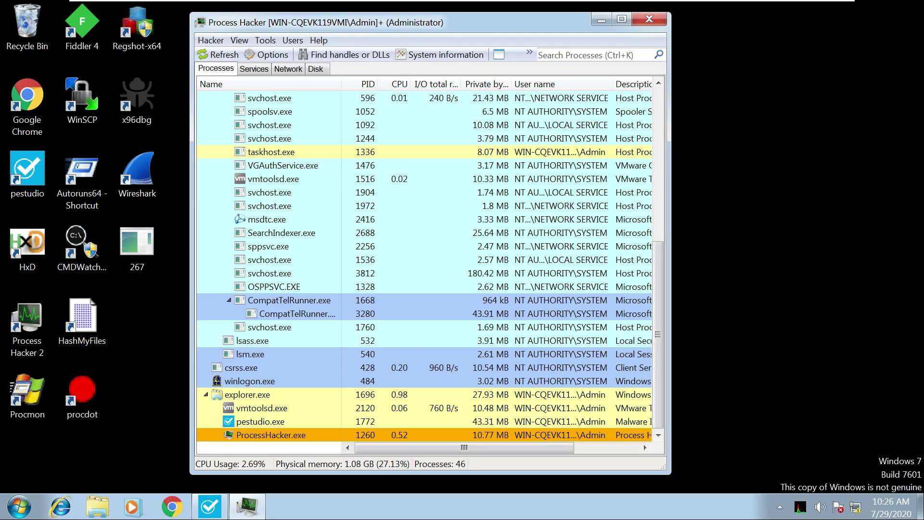
Step: Start Procmon with elevated rights and accept the saved filter that includes Process Create operations
double_click(27, 393)
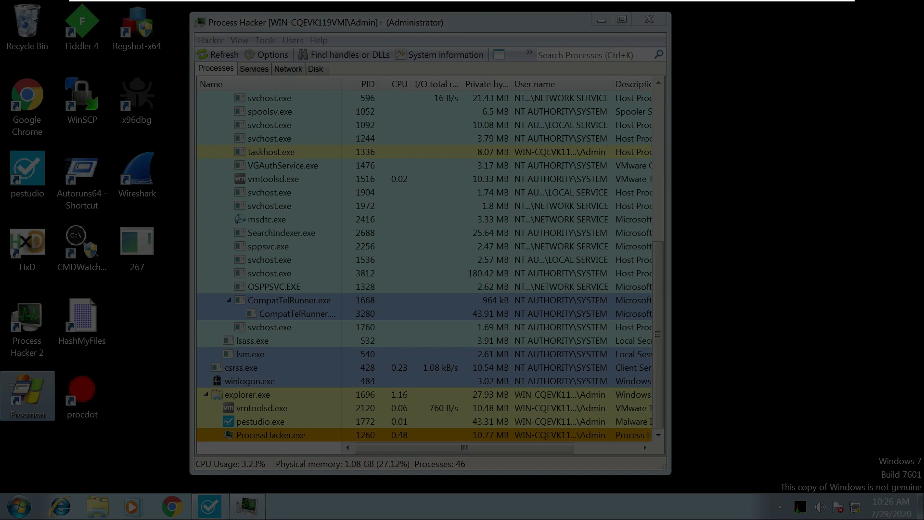
click(529, 273)
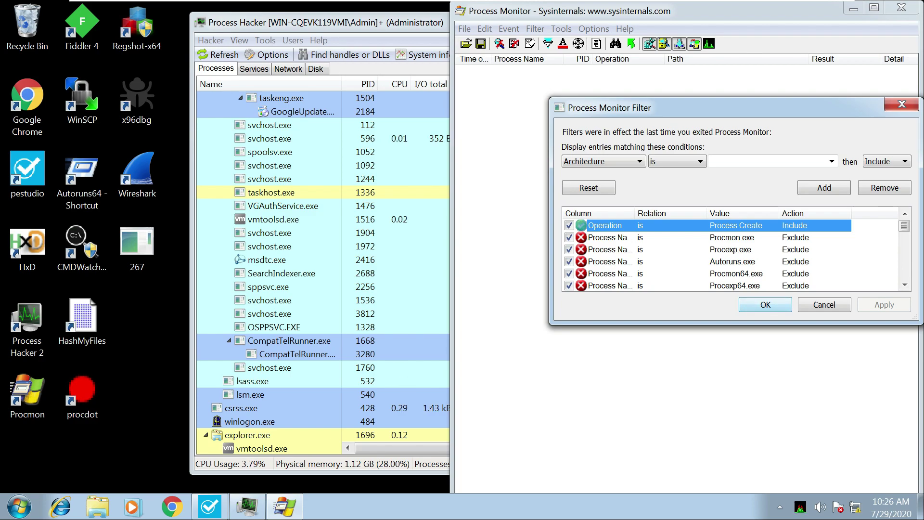
key(Return)
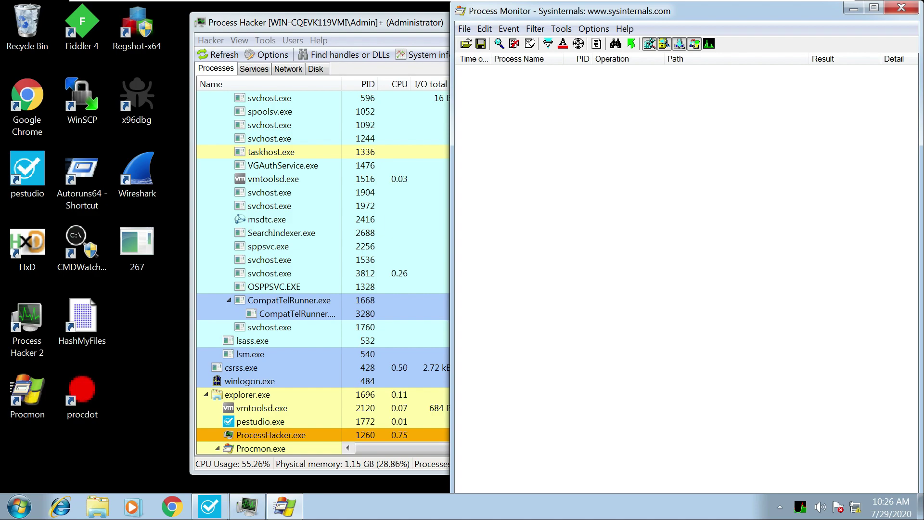
Step: Bring Process Hacker to the front and run the 267 sample from the desktop as administrator
drag(359, 24, 351, 12)
scroll(366, 275, down, 2)
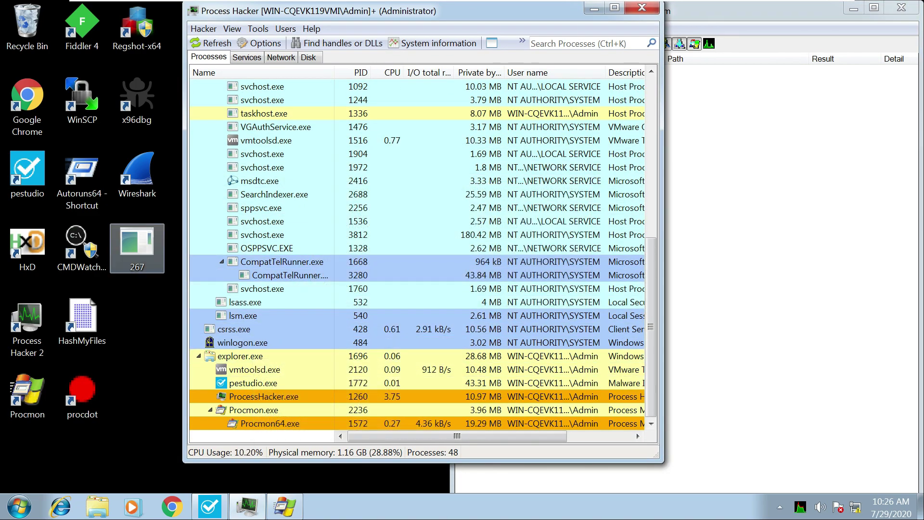
right_click(129, 246)
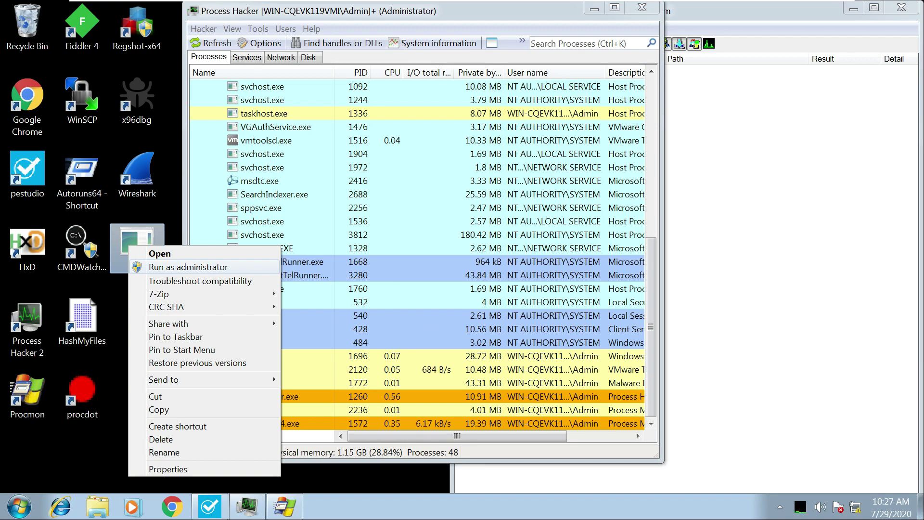
click(188, 267)
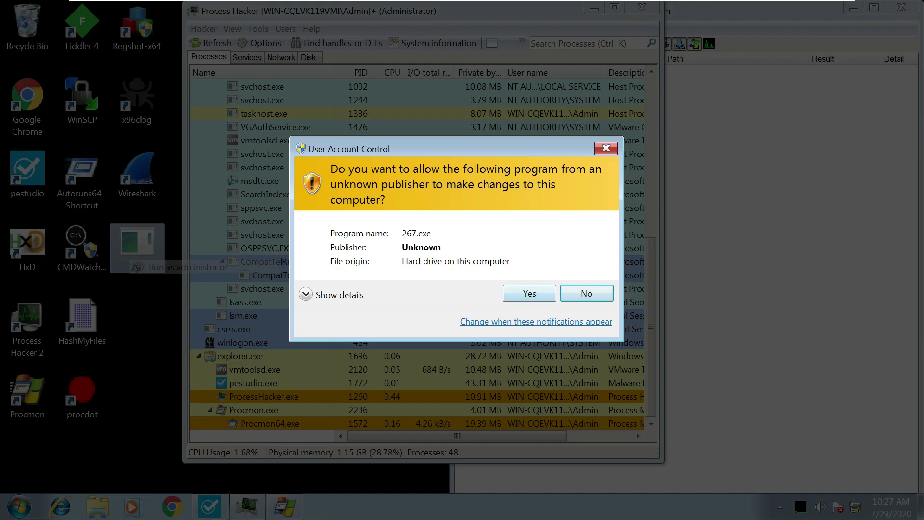
click(529, 294)
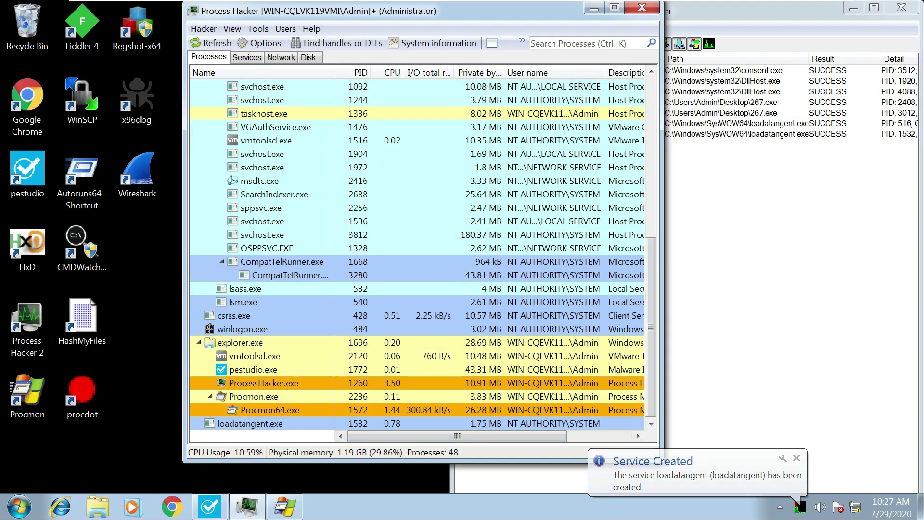
Step: Review the loadatangent.exe process creation event in Process Monitor and stop capturing events
key(alt+Tab)
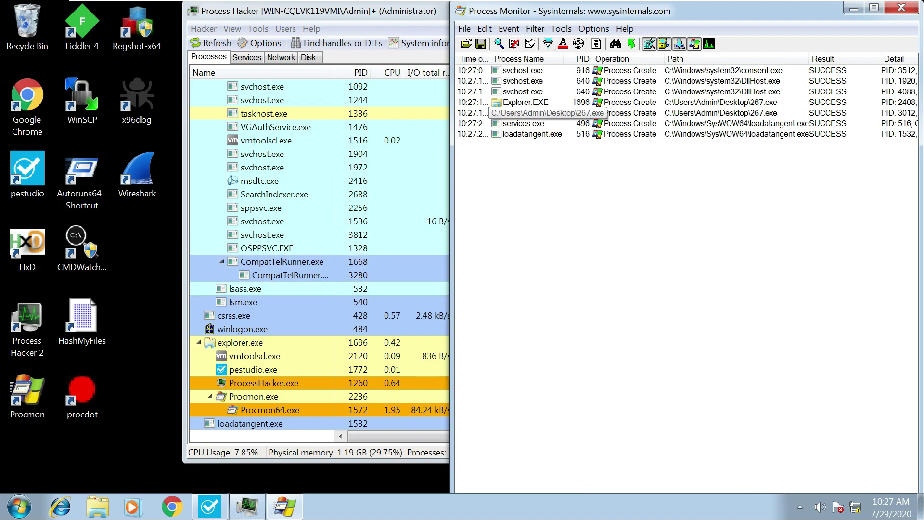
click(530, 134)
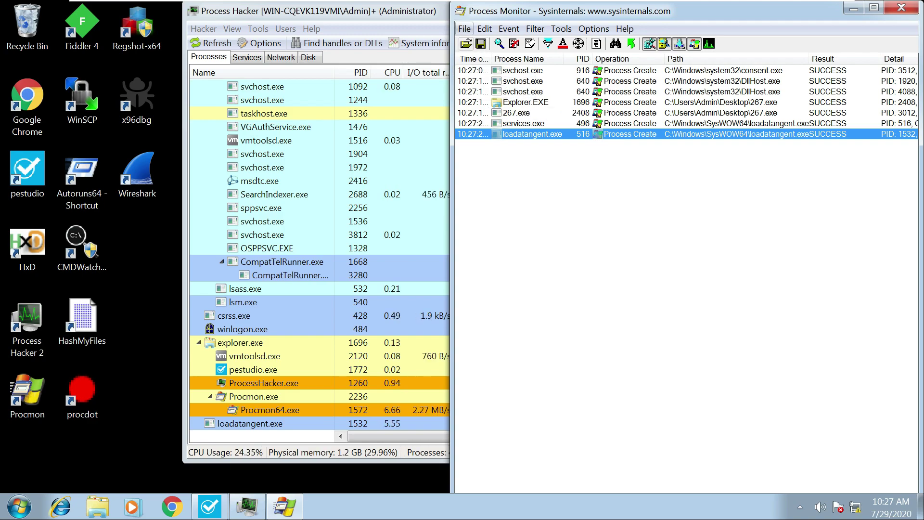
click(464, 29)
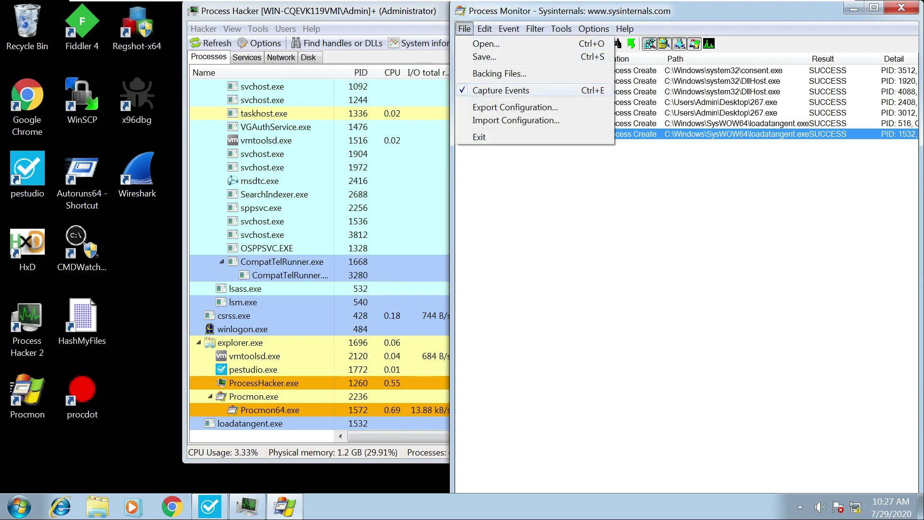
click(501, 91)
Step: Switch to Process Hacker and open the properties of the loadatangent.exe process
click(341, 12)
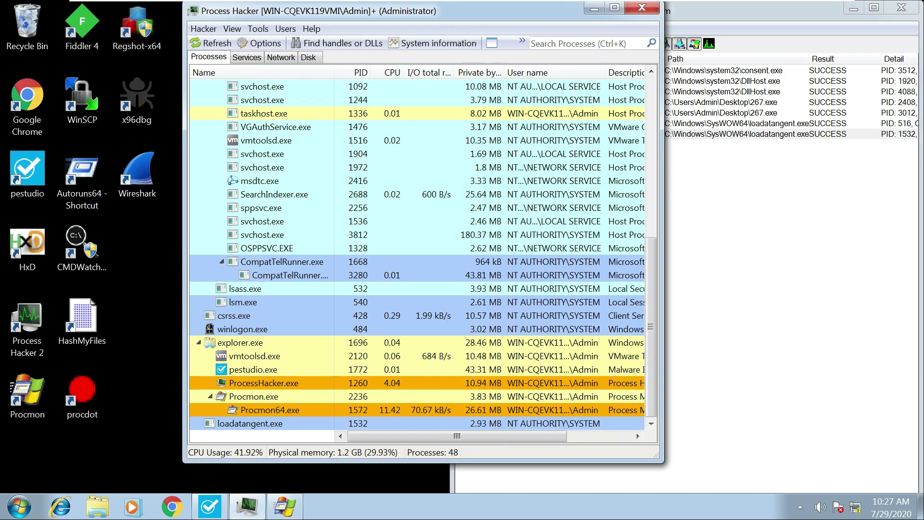
mouse_move(234, 424)
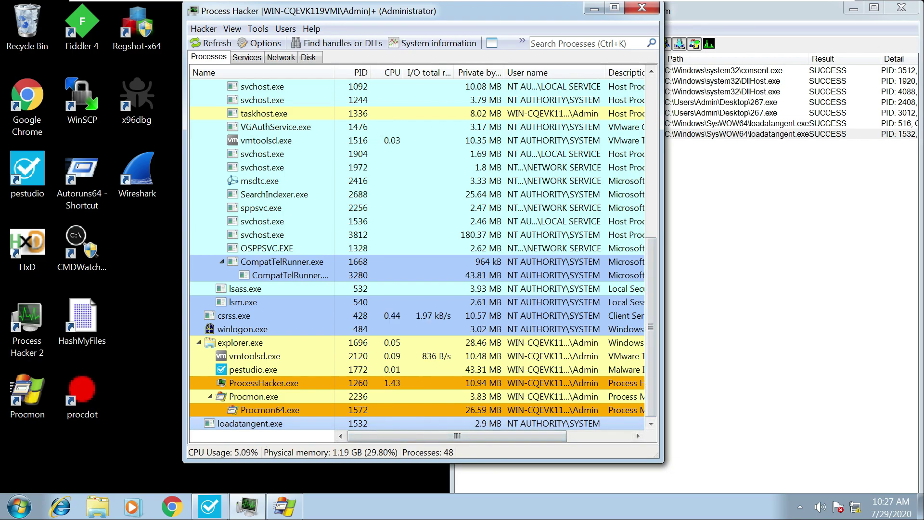
right_click(322, 424)
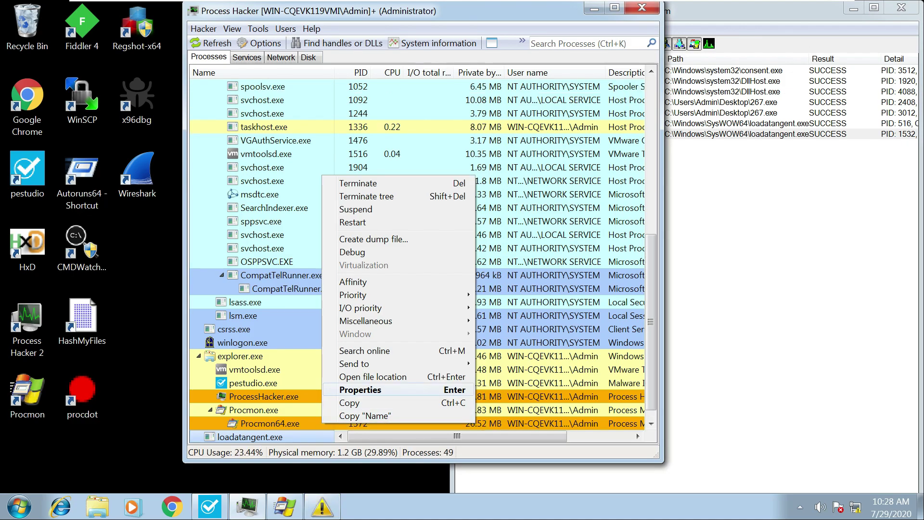
key(Return)
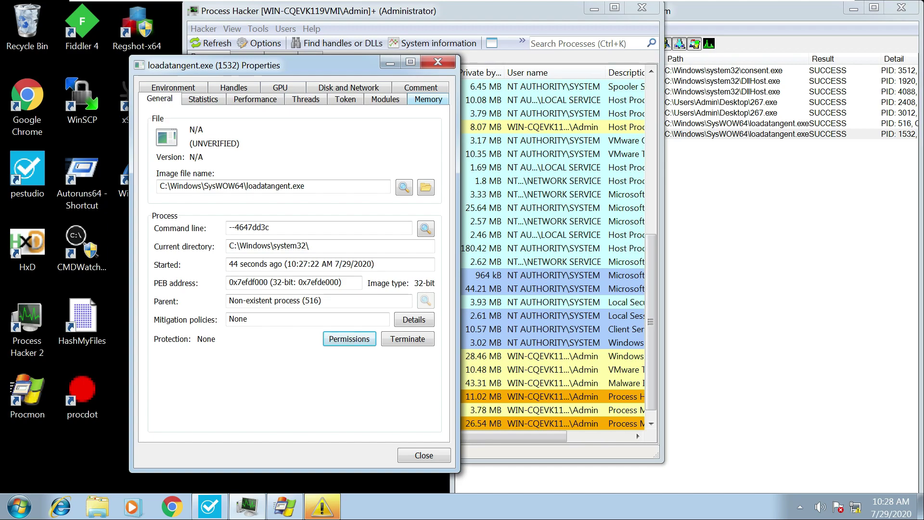
Step: Search the process's private memory regions for strings with minimum length 10 and Unicode detection
click(428, 98)
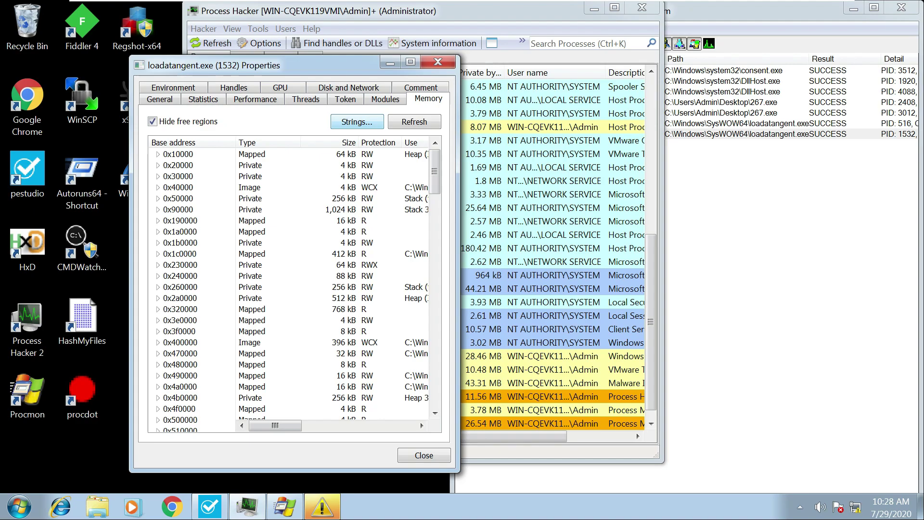
click(357, 121)
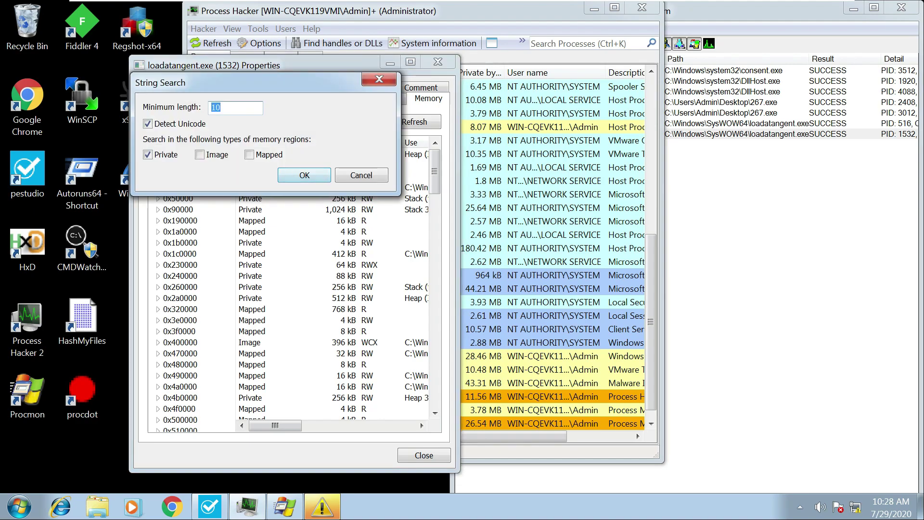
key(Return)
drag(315, 138, 316, 67)
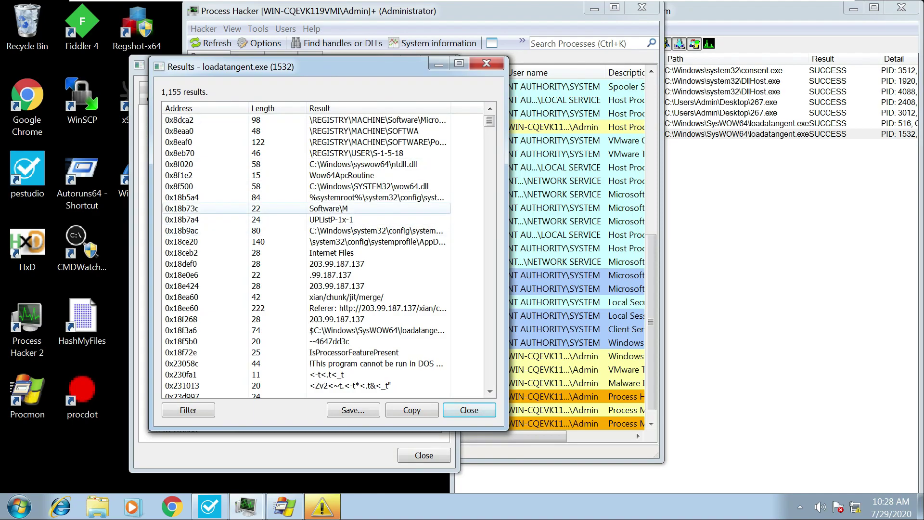
Step: Enlarge the string results window and open a case-insensitive regex filter for the results
drag(343, 67, 323, 42)
drag(482, 401, 571, 446)
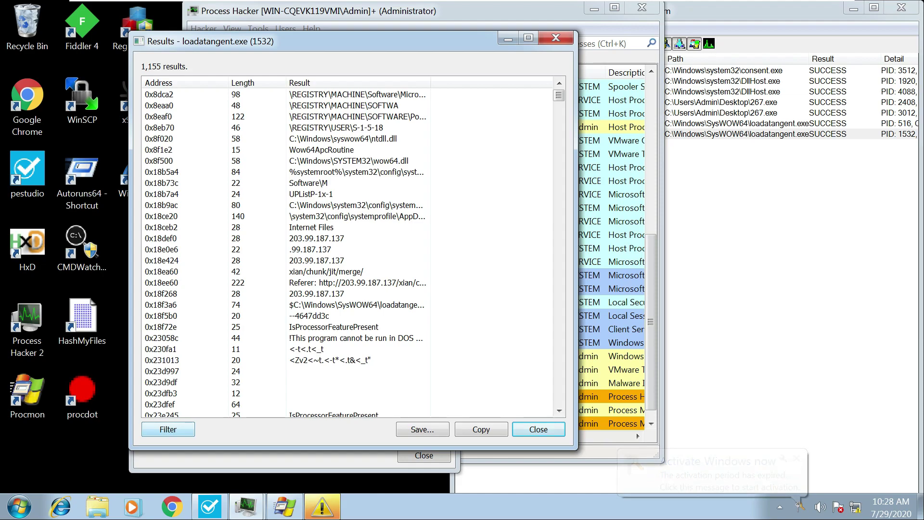
click(168, 429)
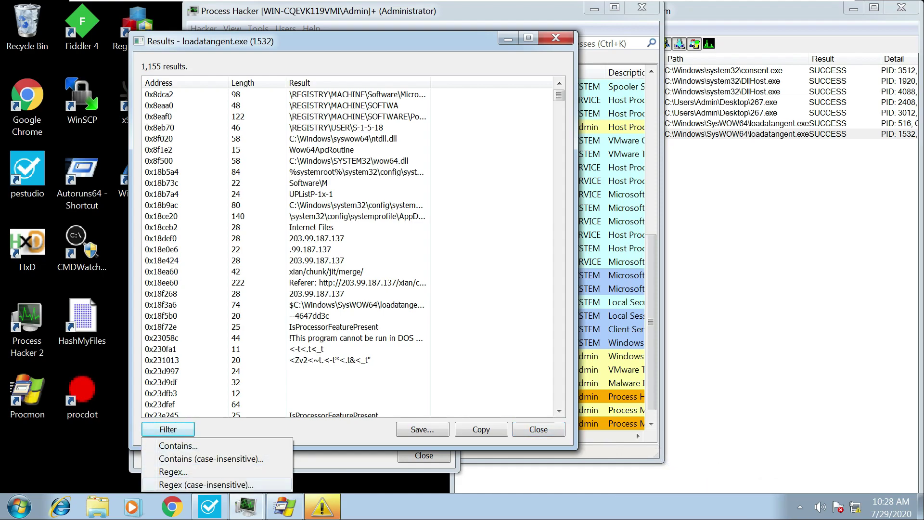
click(206, 484)
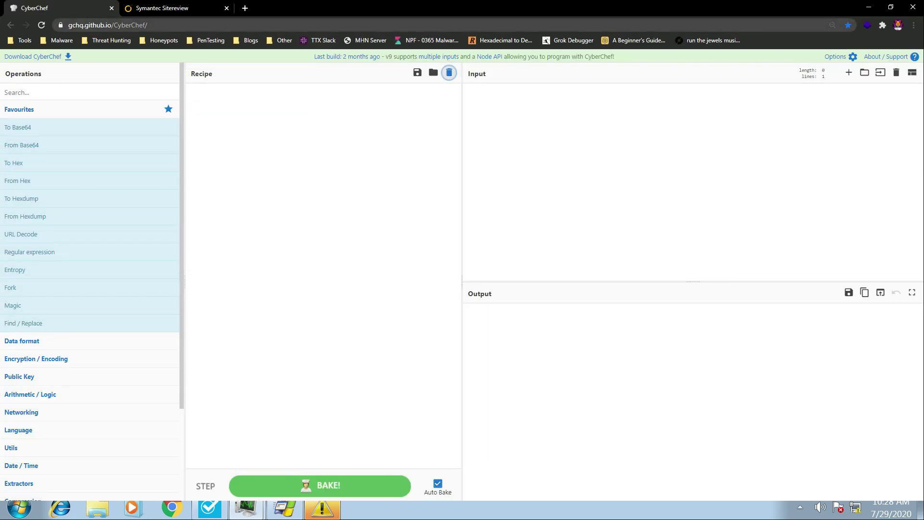
Step: Switch to CyberChef, add the Regular expression operation to the recipe and choose the built-in IPv4 address regex
key(ctrl+l)
click(173, 25)
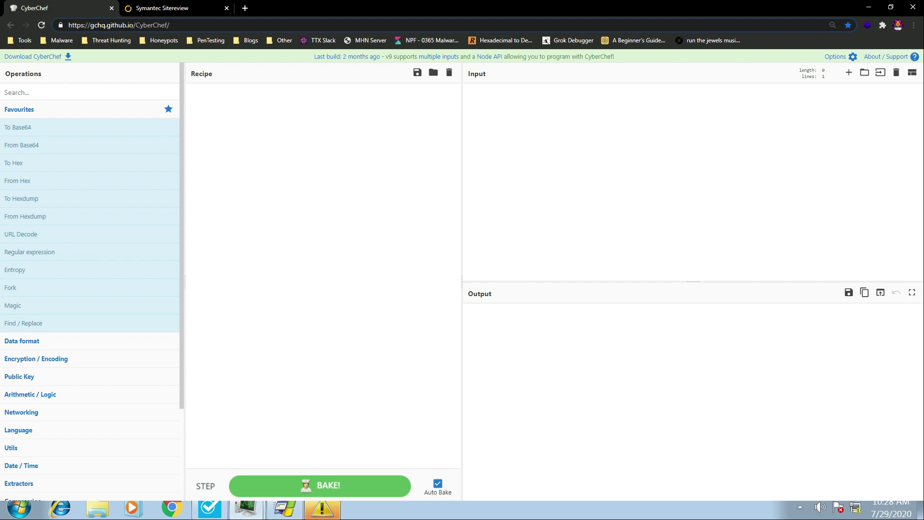
mouse_move(91, 252)
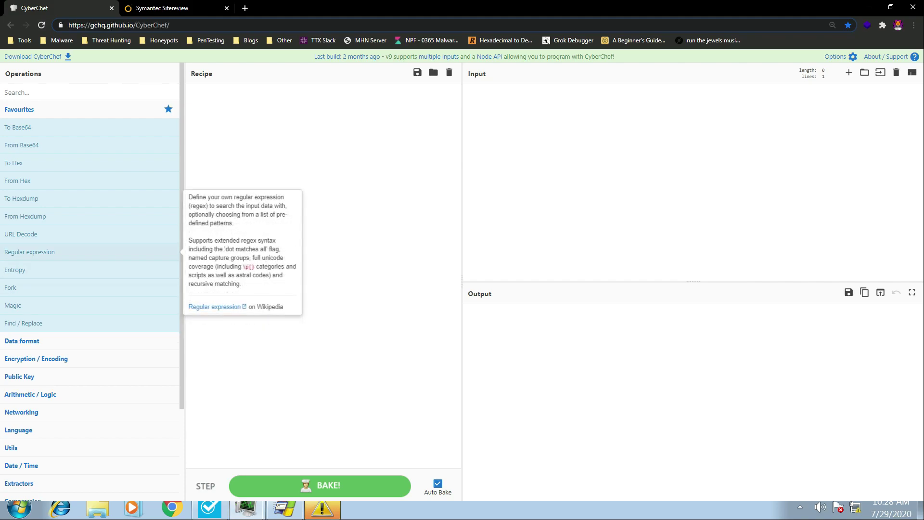
drag(92, 252, 368, 233)
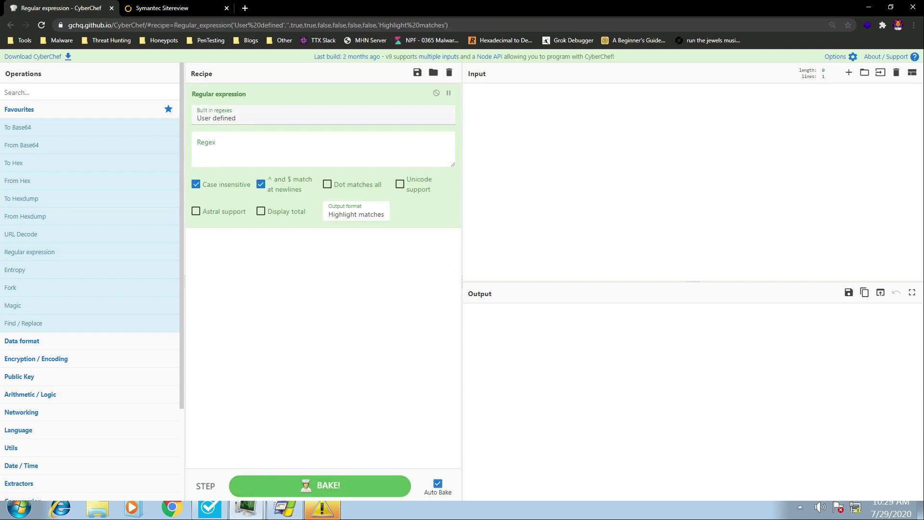
click(323, 116)
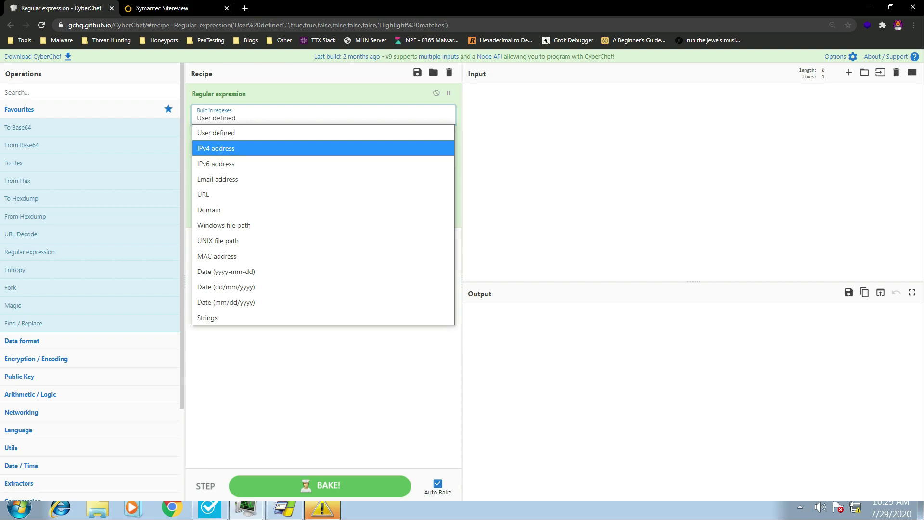
click(323, 148)
Step: Copy the complete IPv4 address regex pattern from the recipe
drag(303, 154, 197, 145)
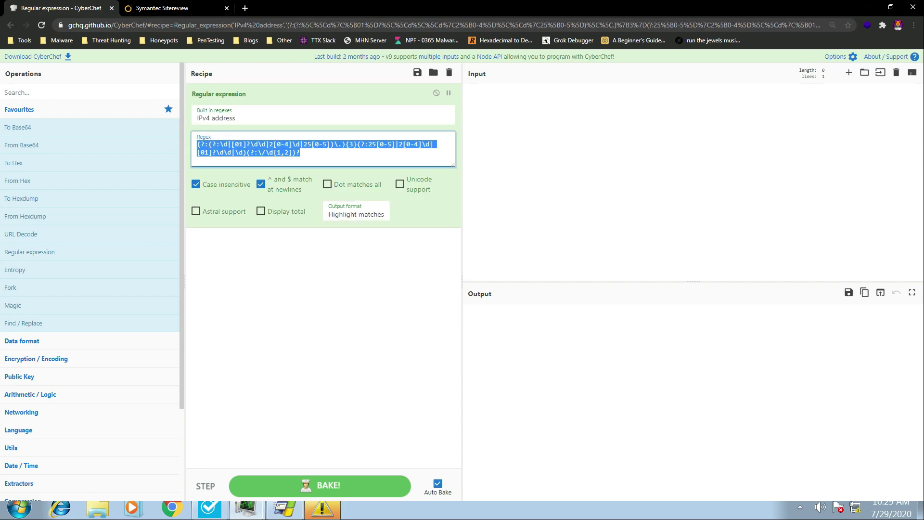
right_click(248, 146)
click(269, 182)
Step: Return to Process Hacker and filter the memory strings with the copied IPv4 regex pattern
key(alt+Tab)
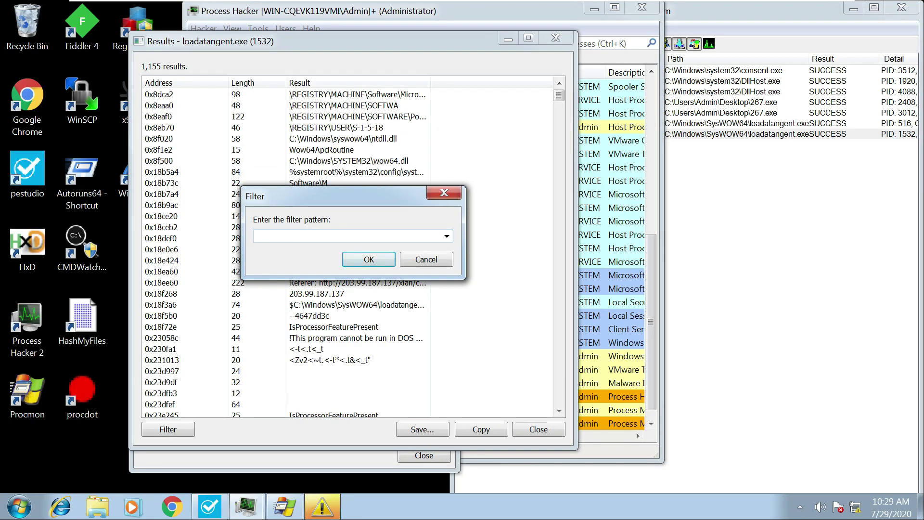
right_click(276, 236)
click(294, 287)
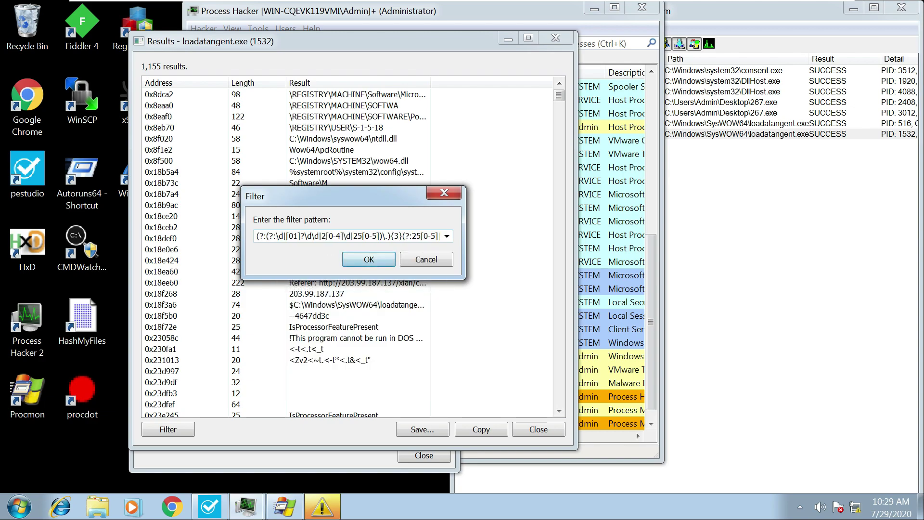
click(368, 259)
drag(370, 130, 351, 99)
Step: Examine the filtered strings from start to end for IP addresses and URLs used by loadatangent.exe
click(331, 151)
click(332, 161)
click(331, 183)
click(331, 161)
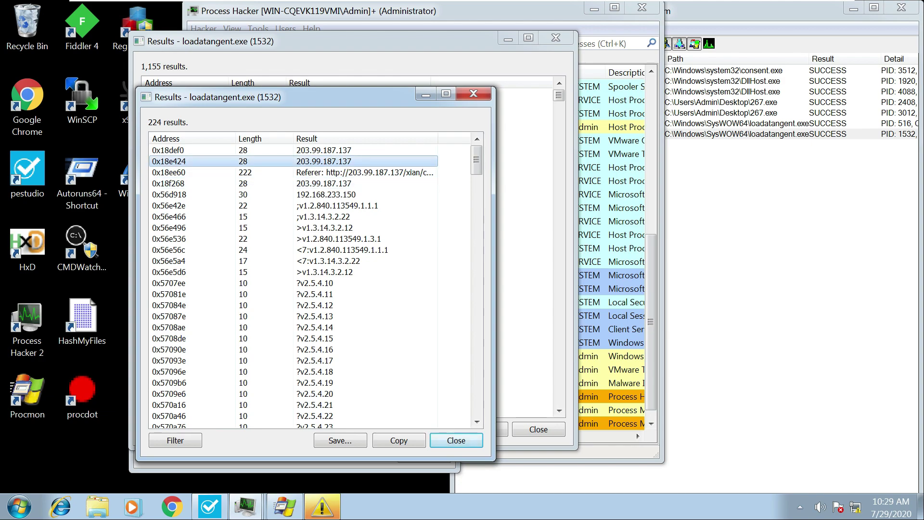
click(331, 150)
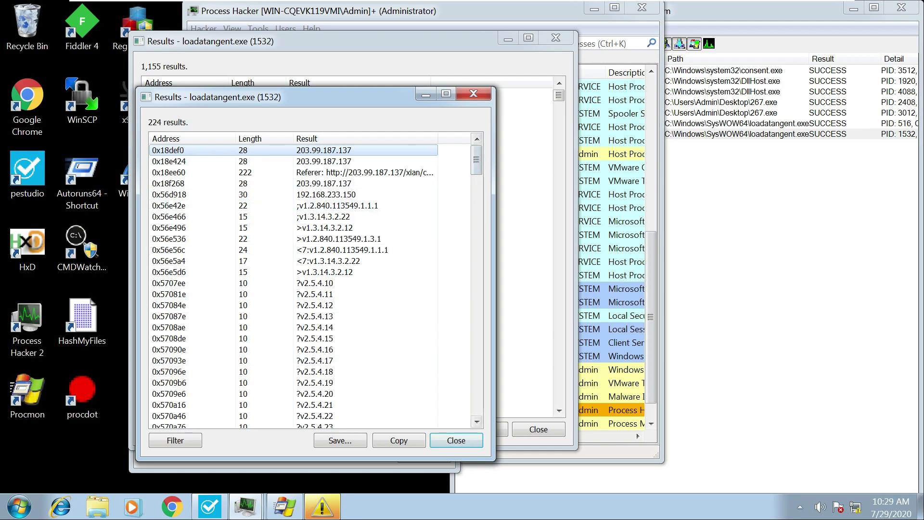
drag(476, 160, 477, 224)
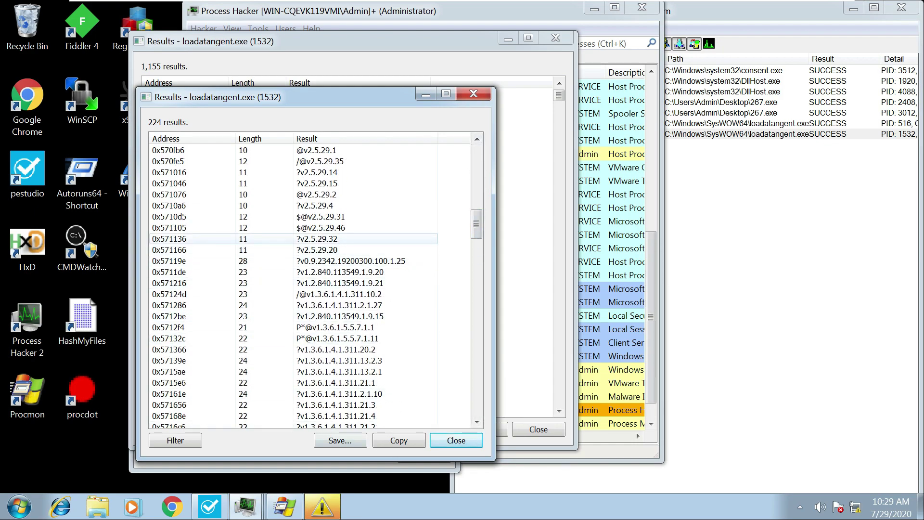
drag(476, 224, 477, 390)
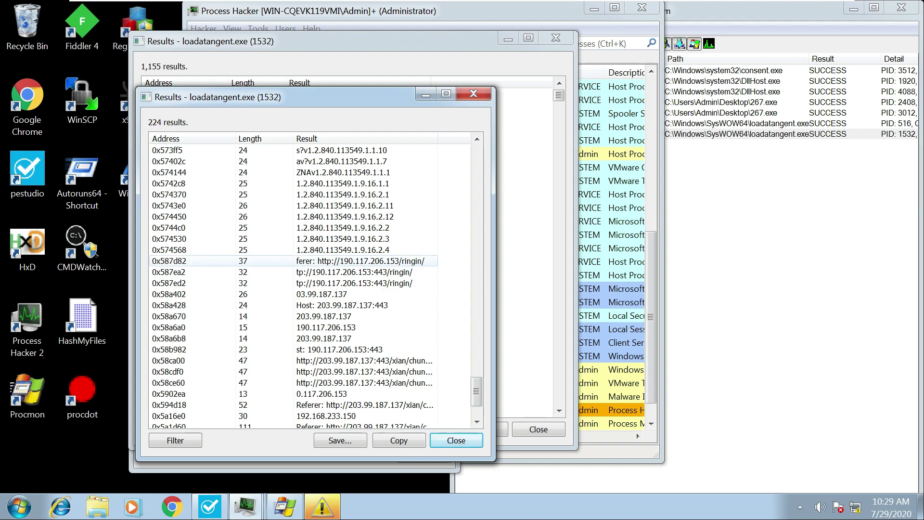
Step: Examine the full URLs in the IPv4-filtered strings with the results enlarged and the Result column widened, and close the results and process properties
click(356, 272)
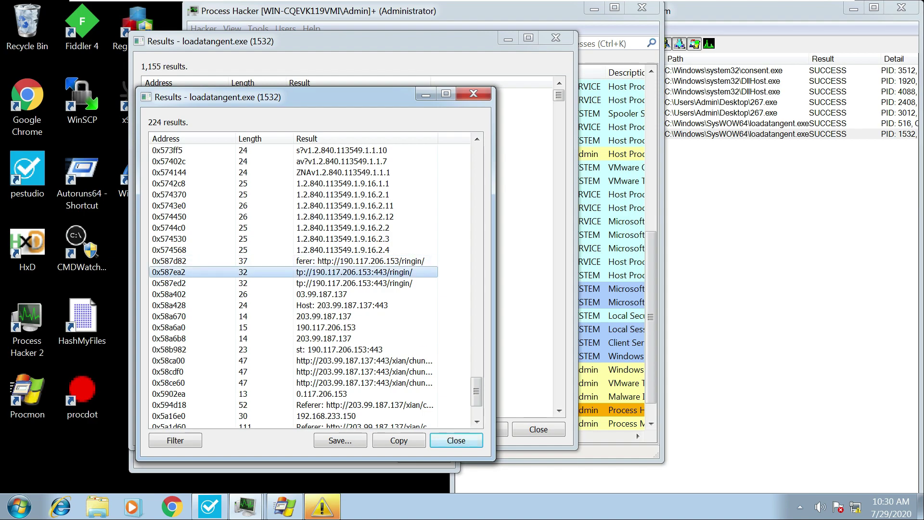
click(357, 261)
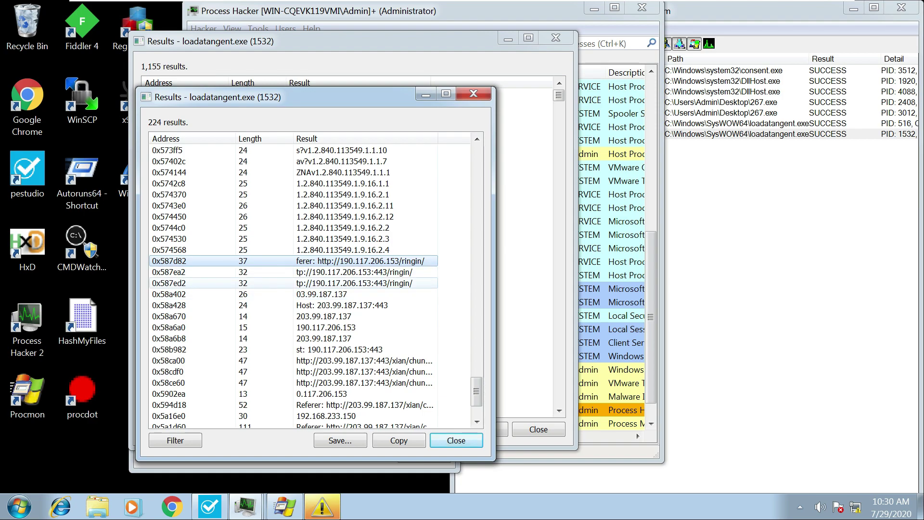
click(356, 272)
scroll(356, 376, down, 2)
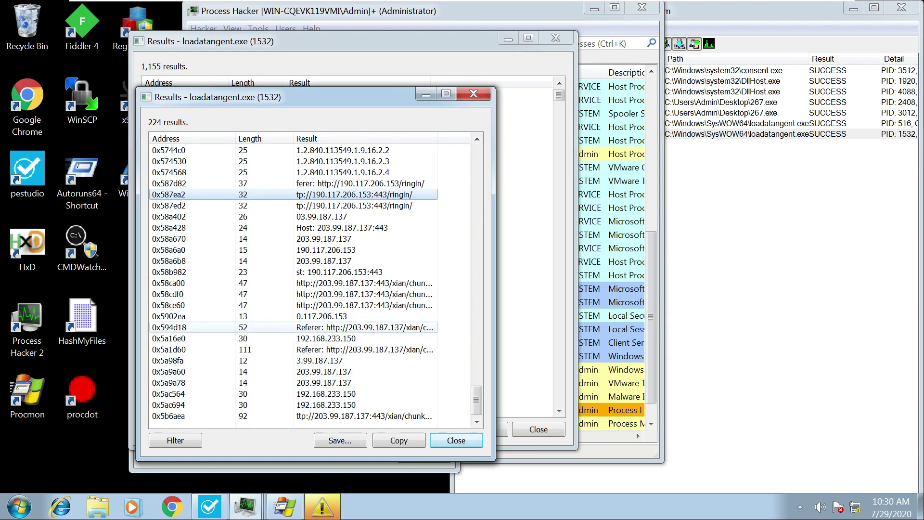
scroll(356, 316, up, 2)
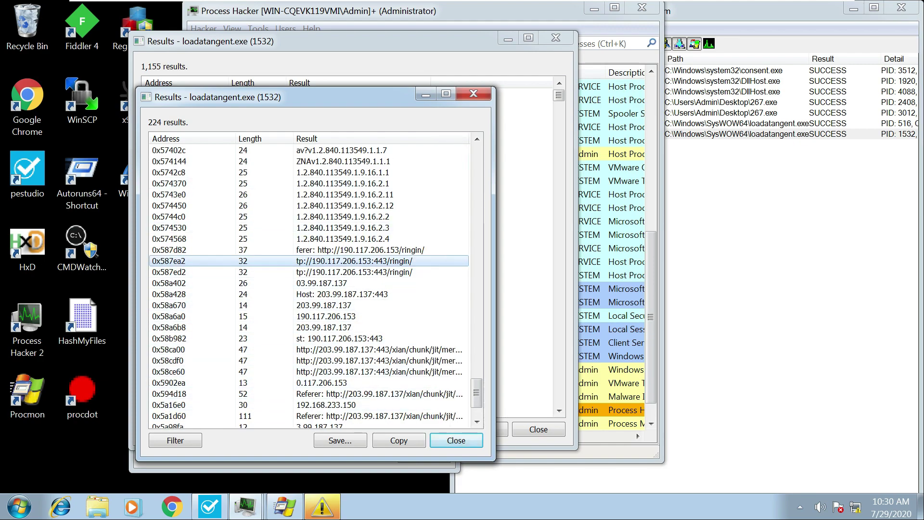
click(446, 94)
drag(328, 47, 488, 46)
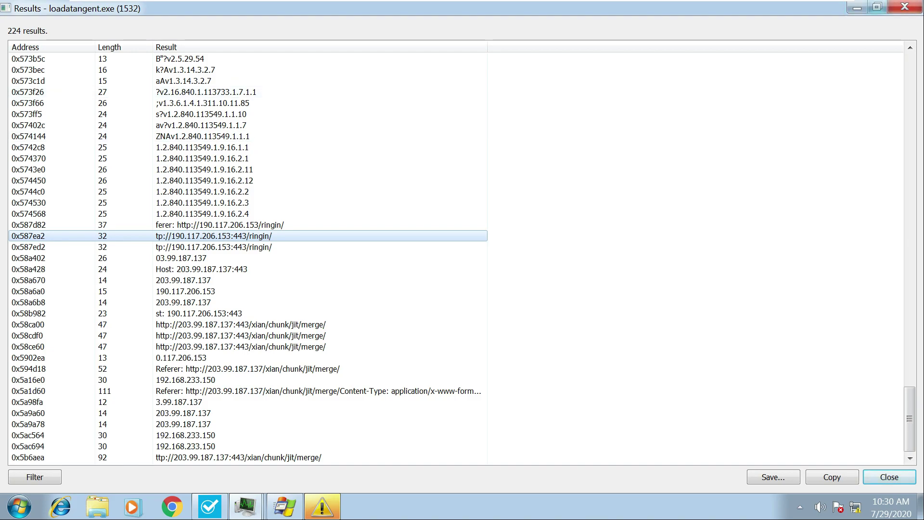
click(904, 7)
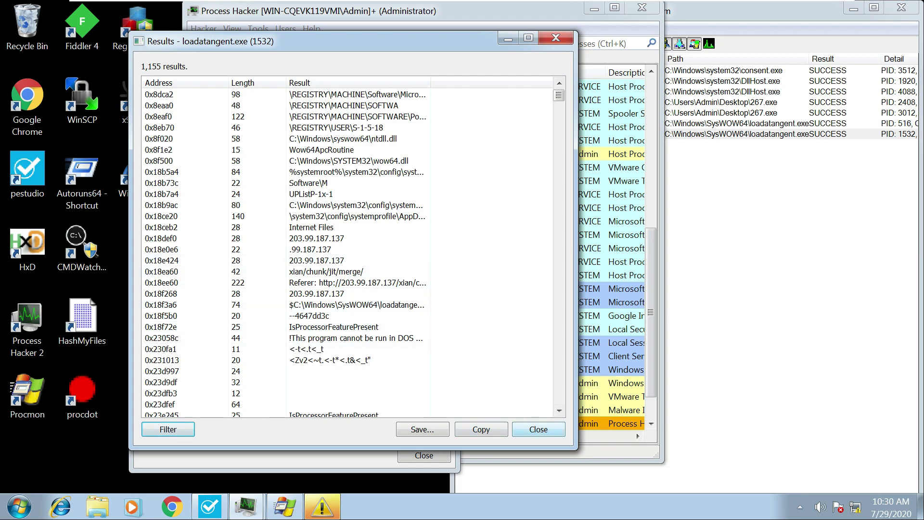
click(539, 428)
click(438, 62)
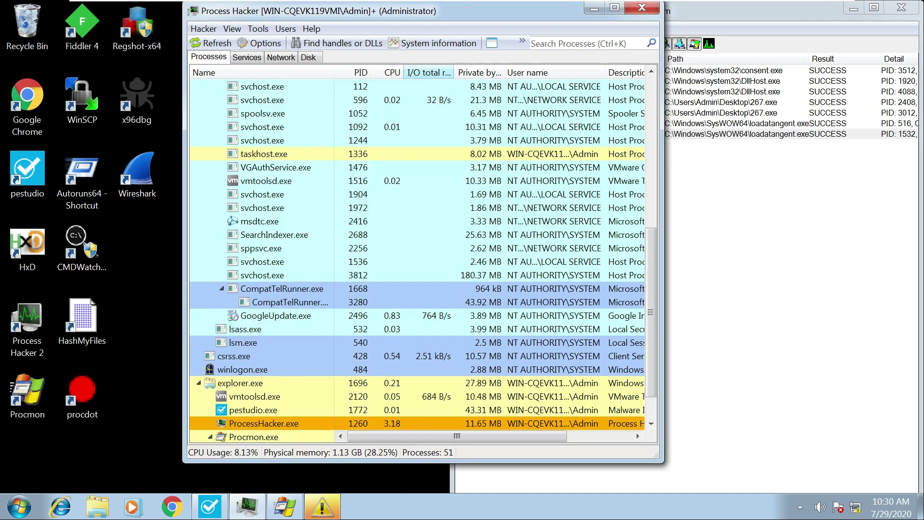
Step: Terminate the process tree of loadatangent.exe (PID 1532)
scroll(636, 19, down, 1)
right_click(313, 423)
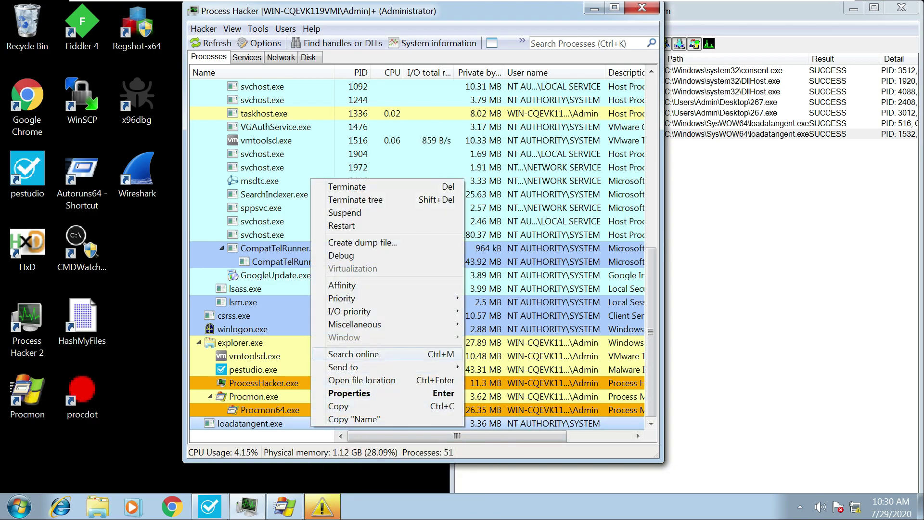
click(356, 200)
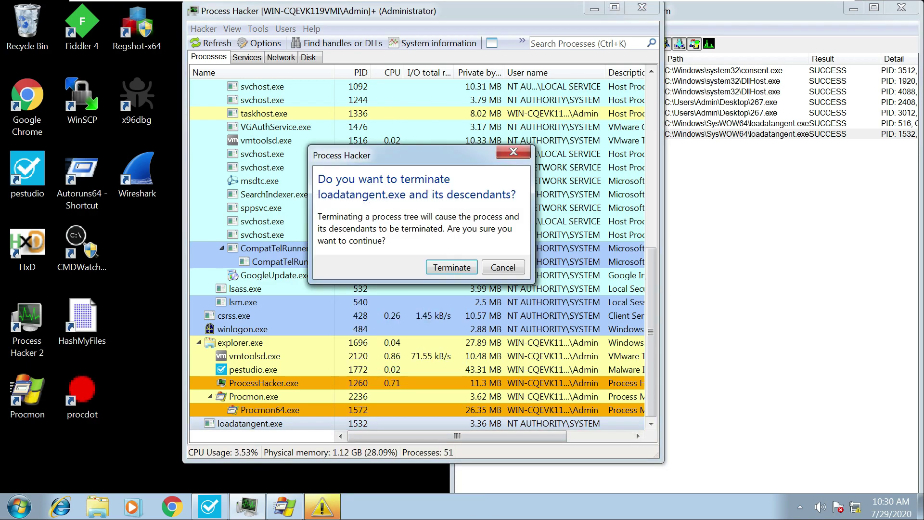
click(452, 269)
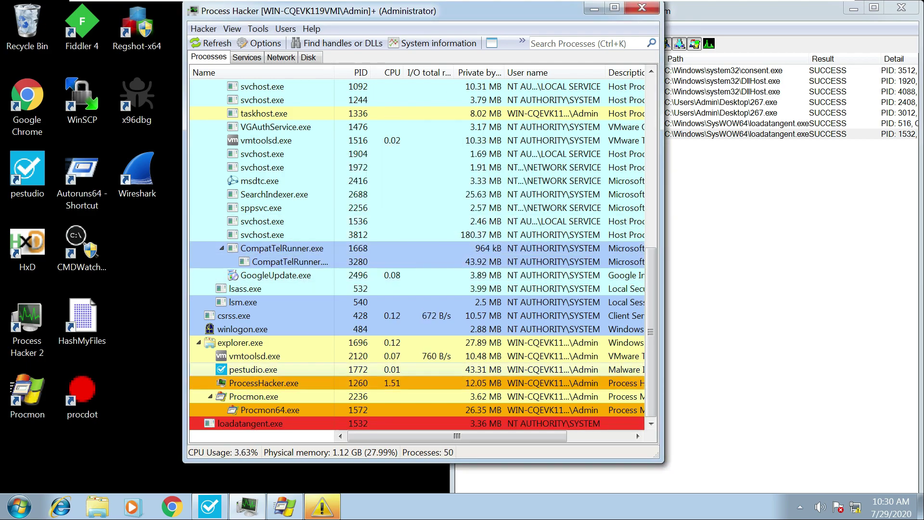
Step: Arrange Process Hacker and Process Monitor side by side and widen the Path column to review the 267.exe and loadatangent.exe process creation events
drag(430, 12, 322, 24)
drag(673, 12, 618, 16)
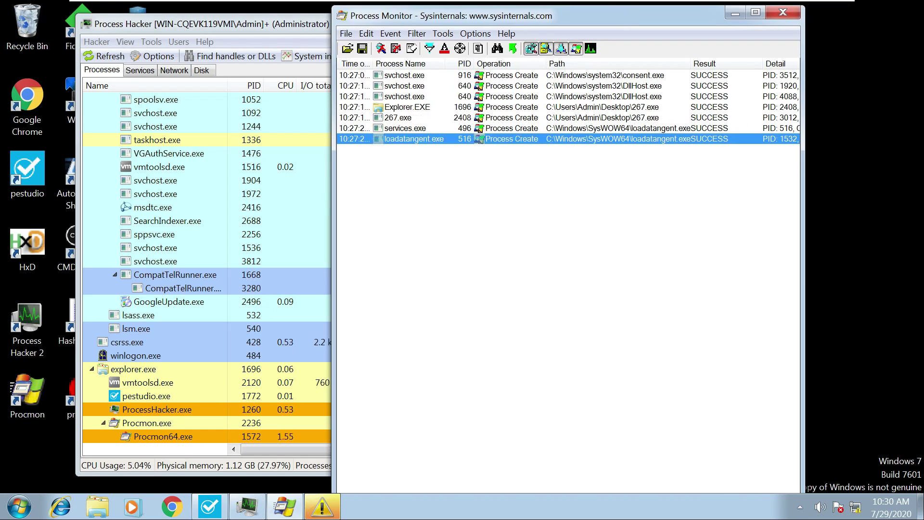
click(431, 118)
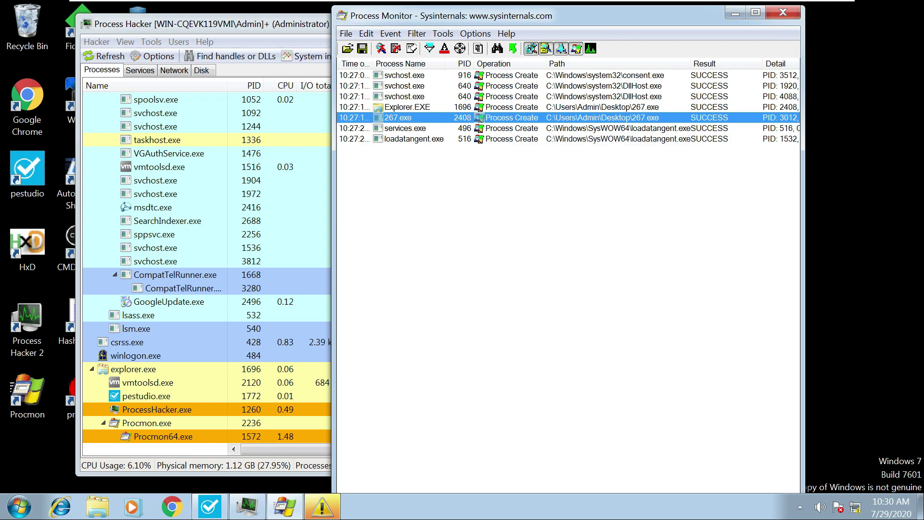
drag(690, 64, 762, 64)
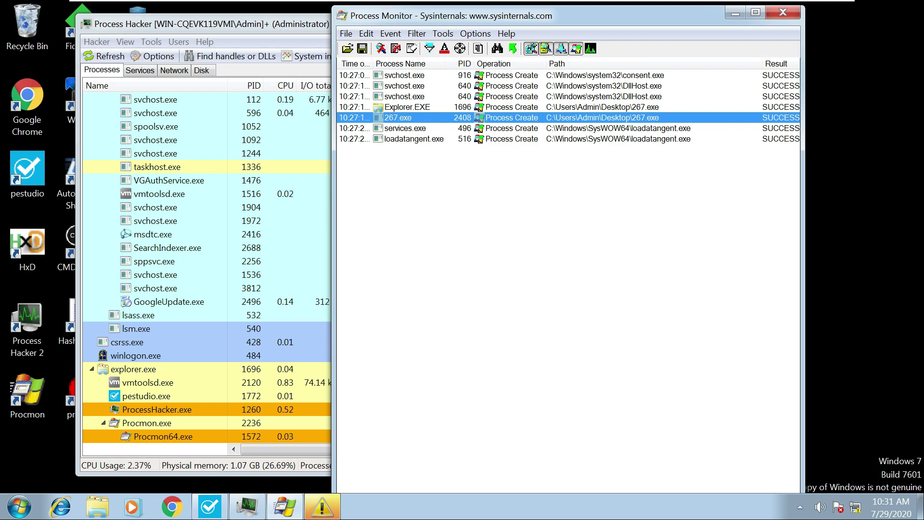
click(630, 139)
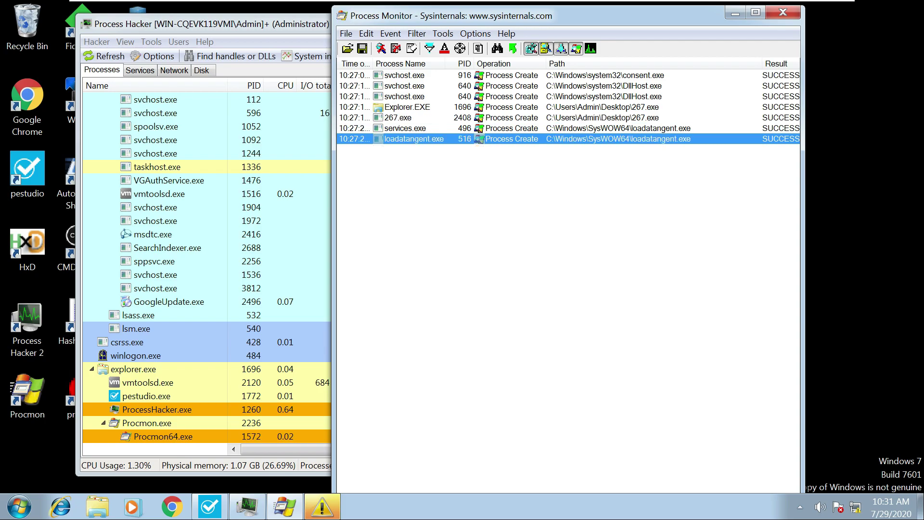
Step: Open the maximized process tree, widen its Image Path and Command columns, and examine the 267.exe parent and child processes
key(ctrl+t)
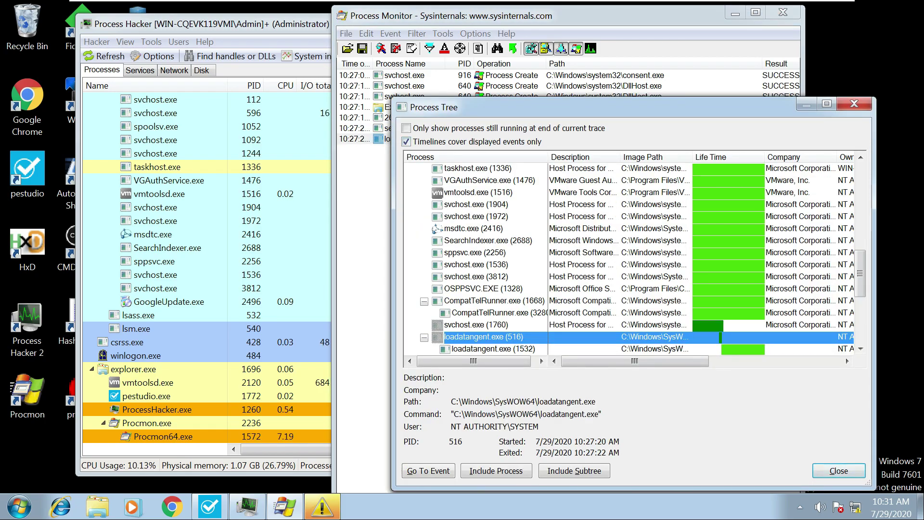
click(827, 103)
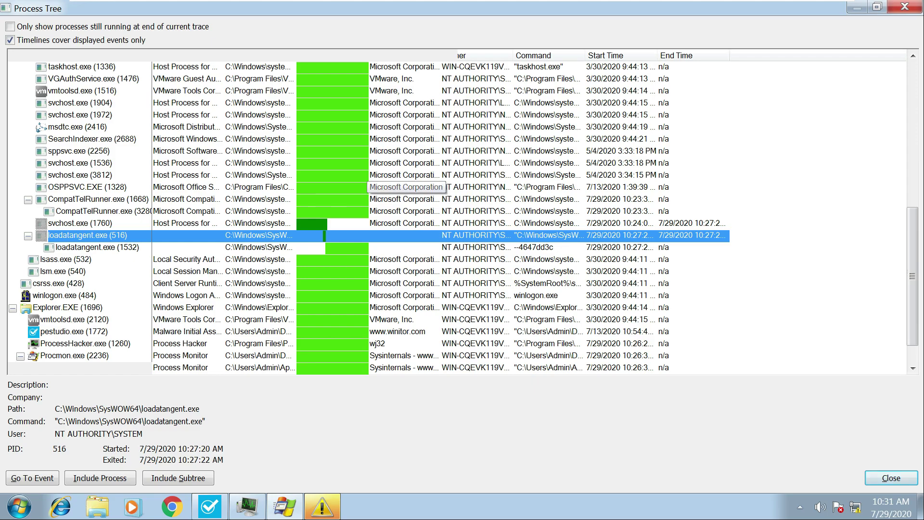
scroll(192, 163, down, 1)
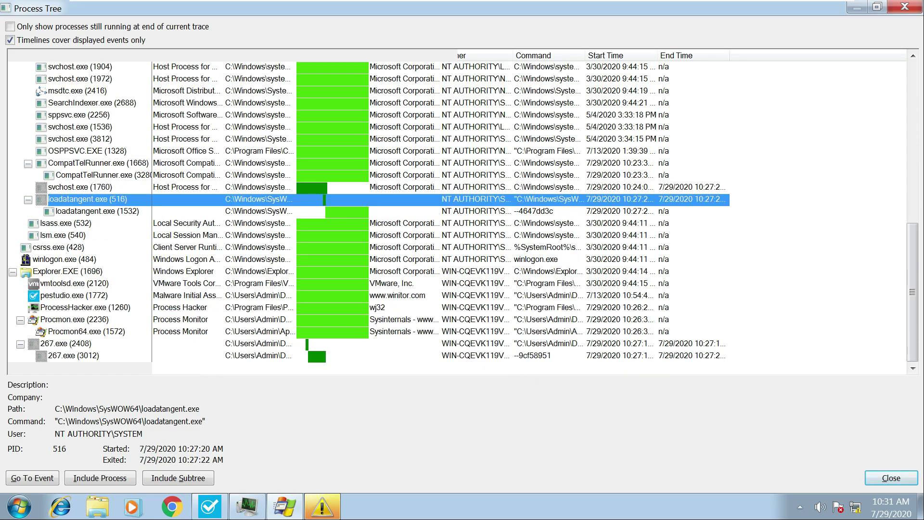
click(260, 344)
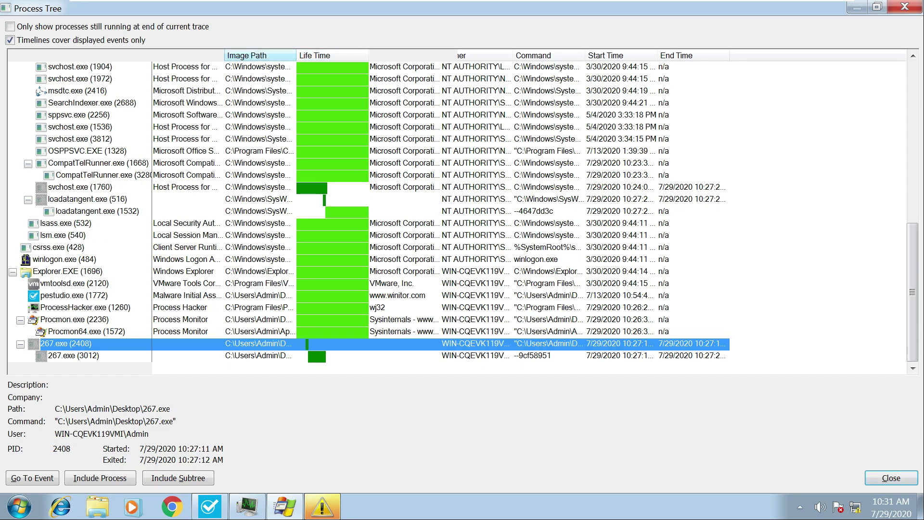
drag(296, 55, 379, 55)
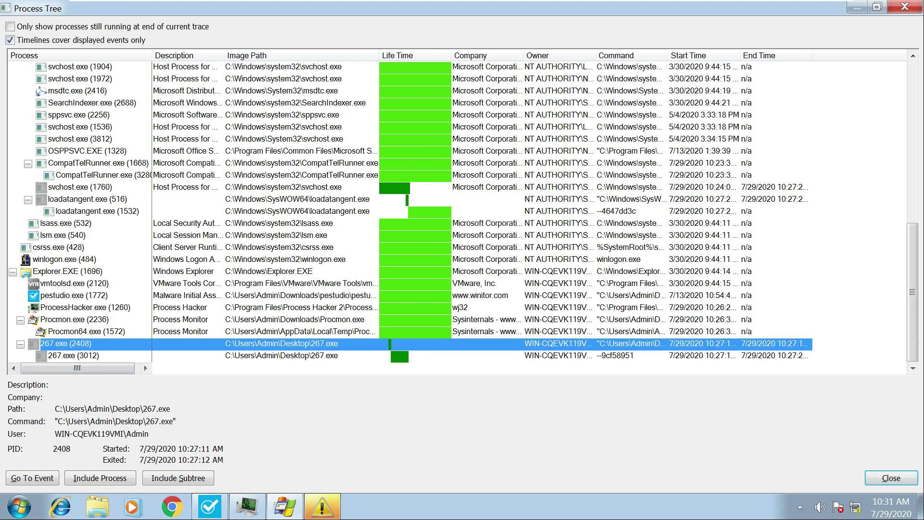
key(Down)
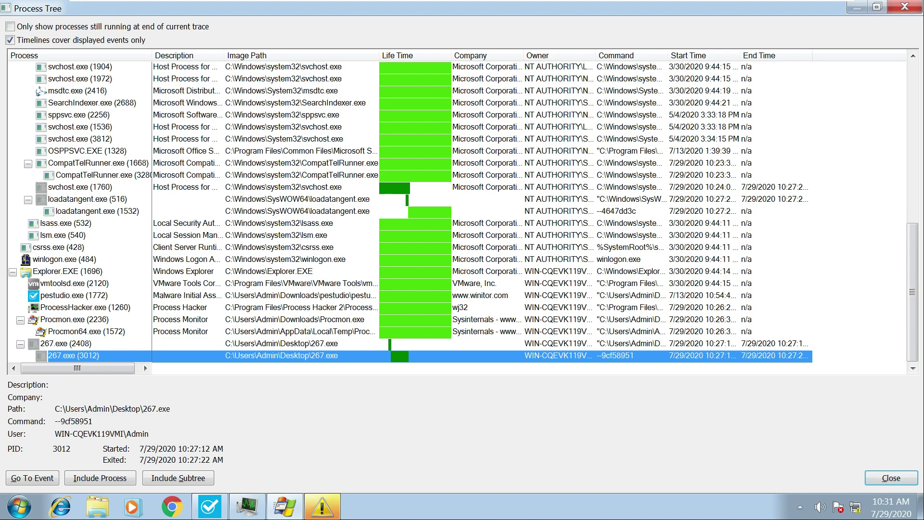
key(Up)
key(Down)
drag(380, 55, 403, 56)
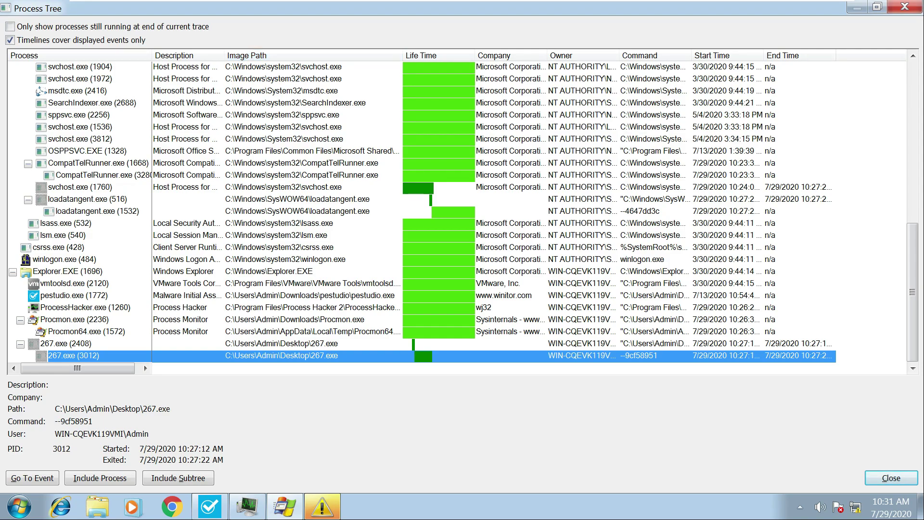
drag(691, 56, 744, 55)
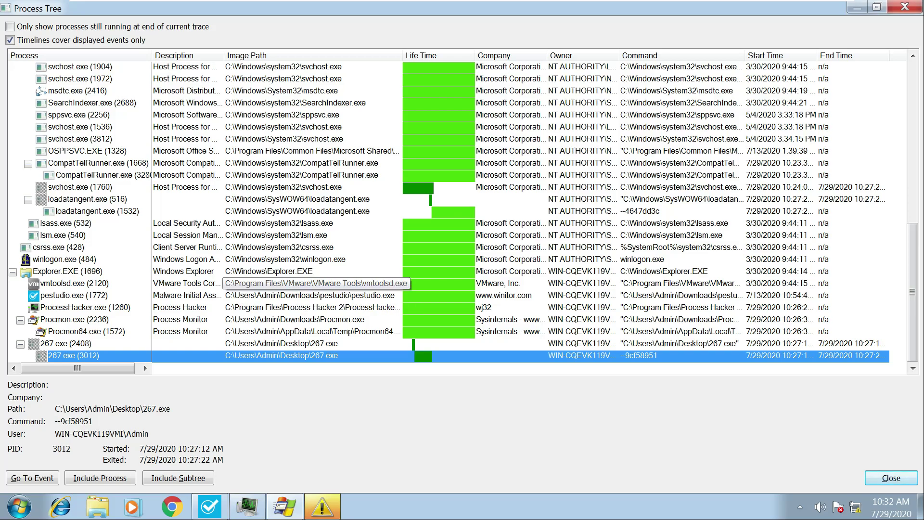
Step: Compare the command arguments of both loadatangent.exe processes with those of the 267.exe child, and close the process tree
click(297, 199)
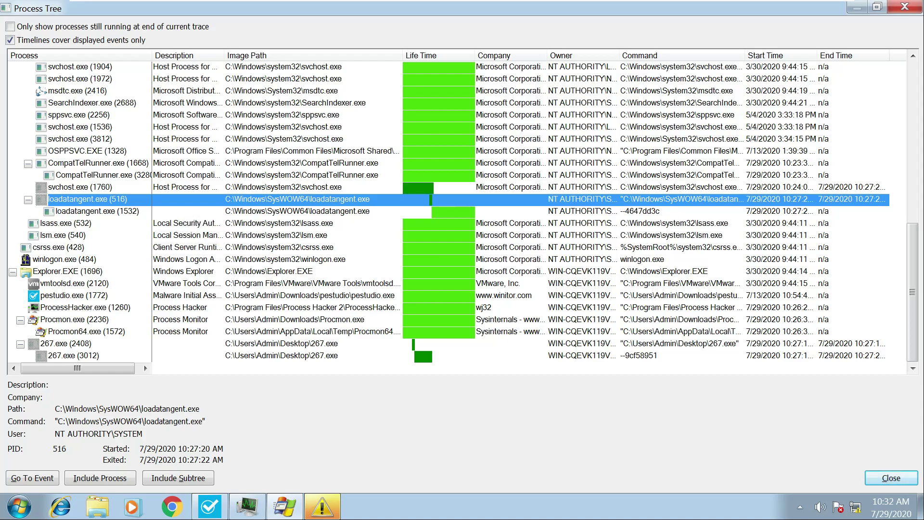
key(Down)
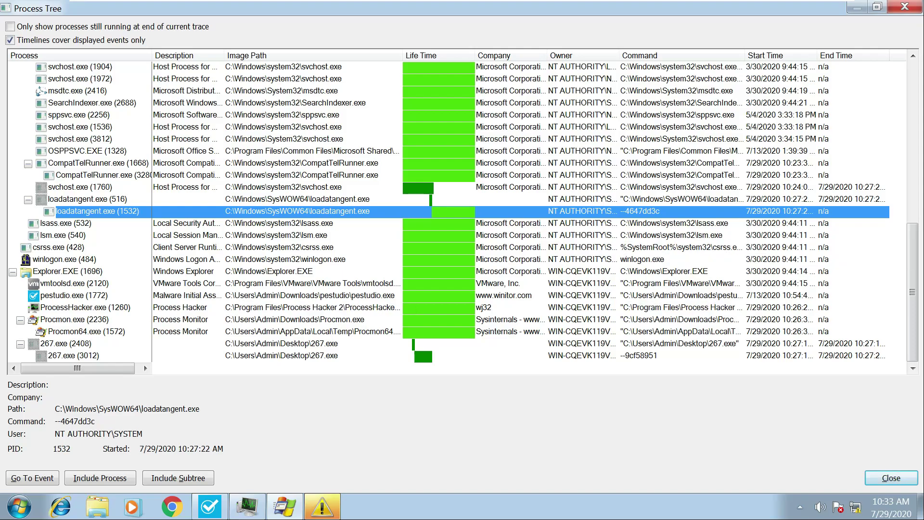
click(281, 356)
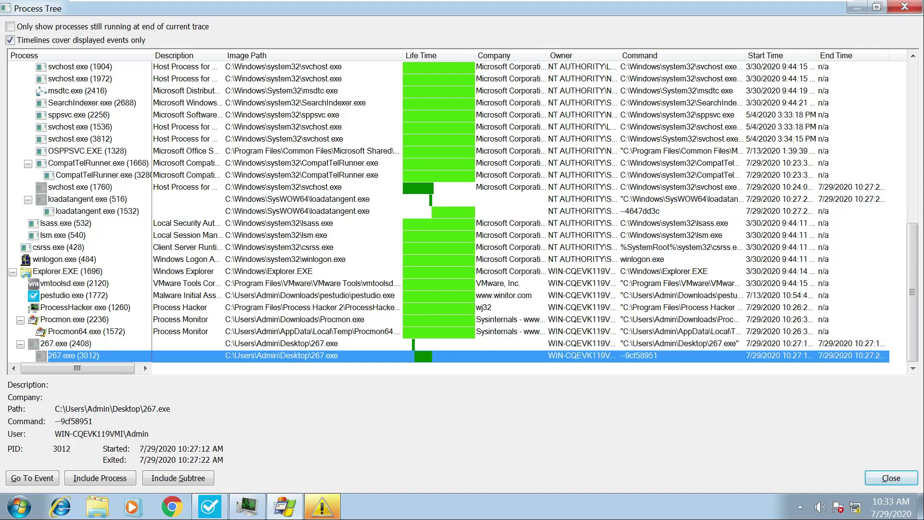
click(581, 211)
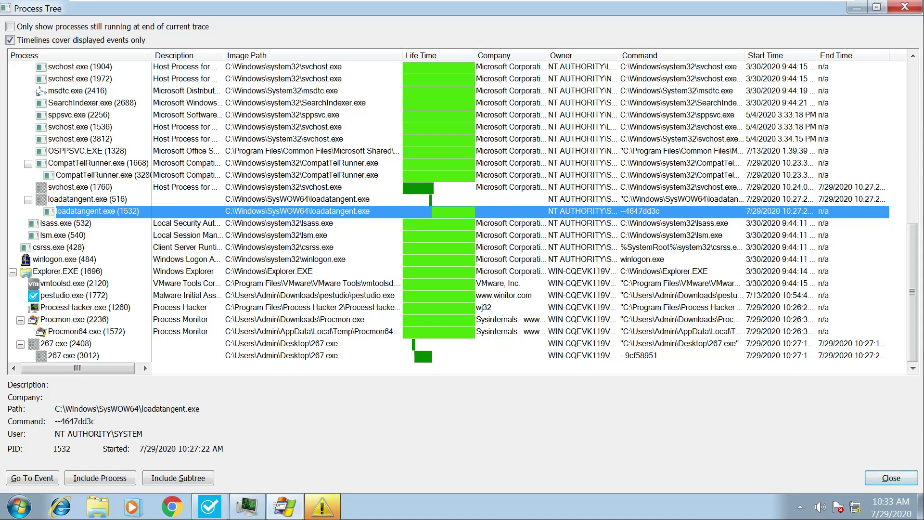
click(73, 356)
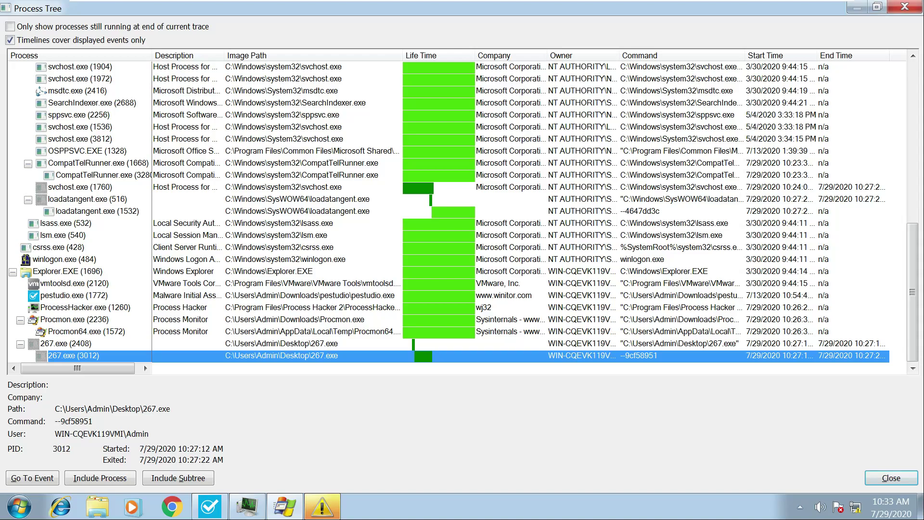
click(905, 6)
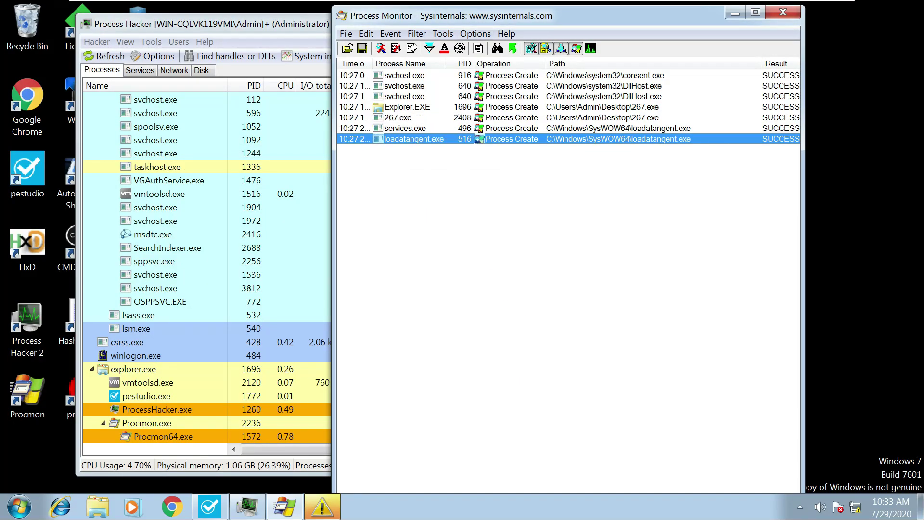
Step: Widen the Process Monitor window and remove the "Operation is Process Create" include rule from the event filter
drag(474, 13, 462, 13)
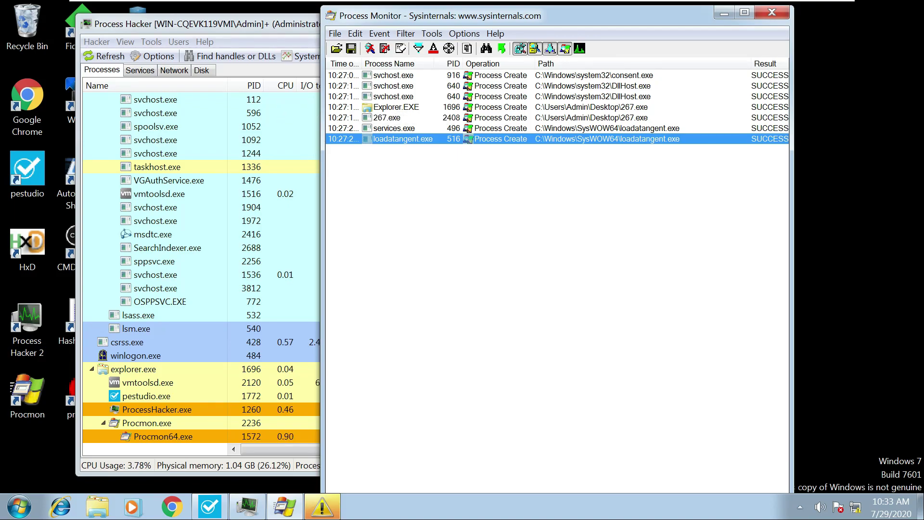
drag(792, 74, 859, 74)
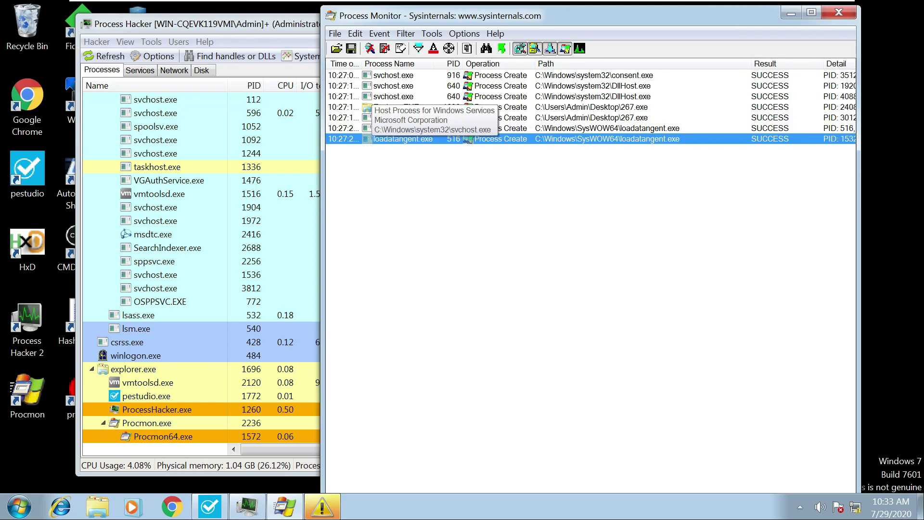
click(405, 34)
click(424, 66)
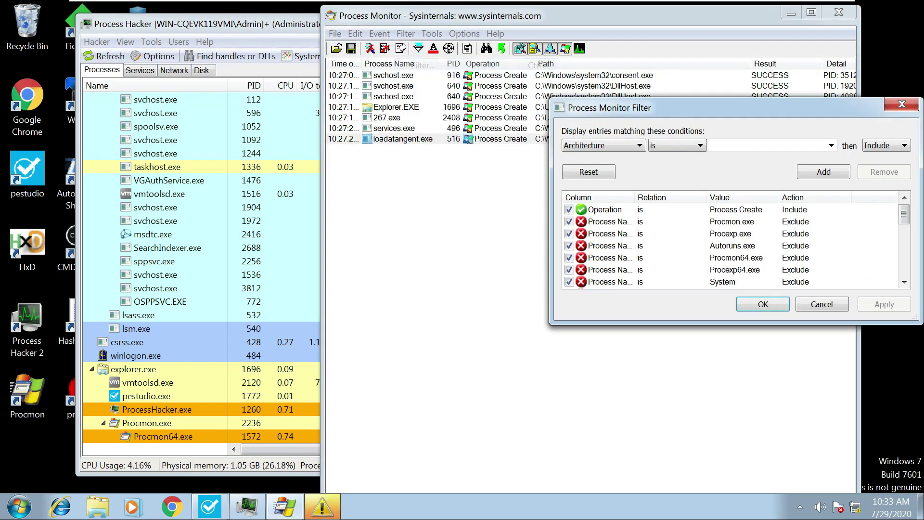
click(605, 209)
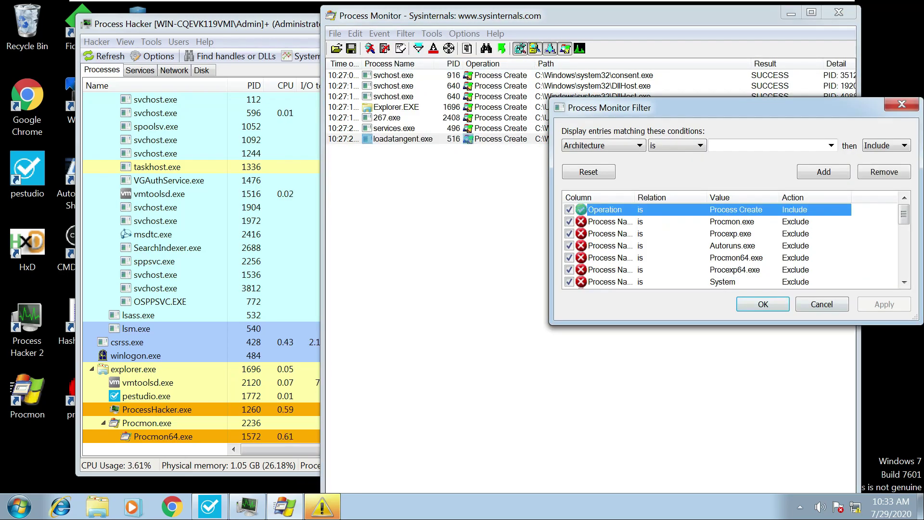
click(885, 172)
click(884, 304)
click(763, 304)
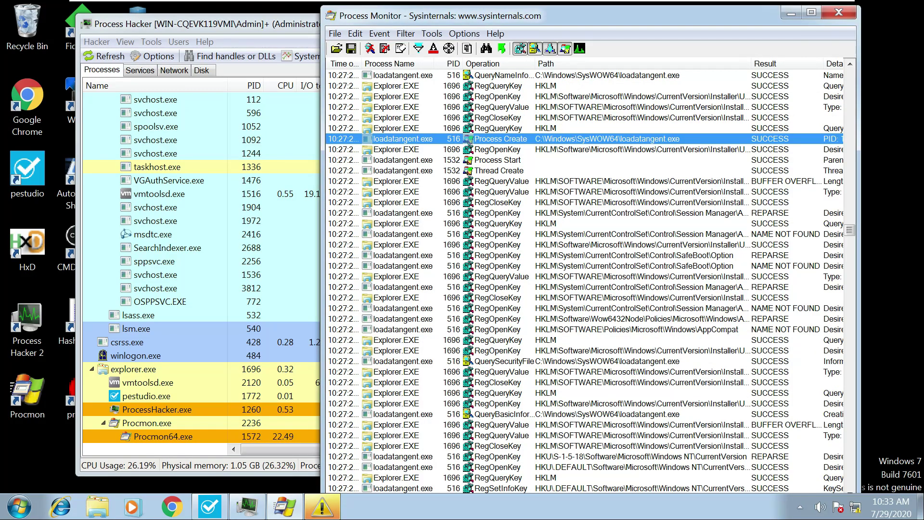
Step: Maximize the Process Monitor window and add the Thread ID column to the event list
click(811, 12)
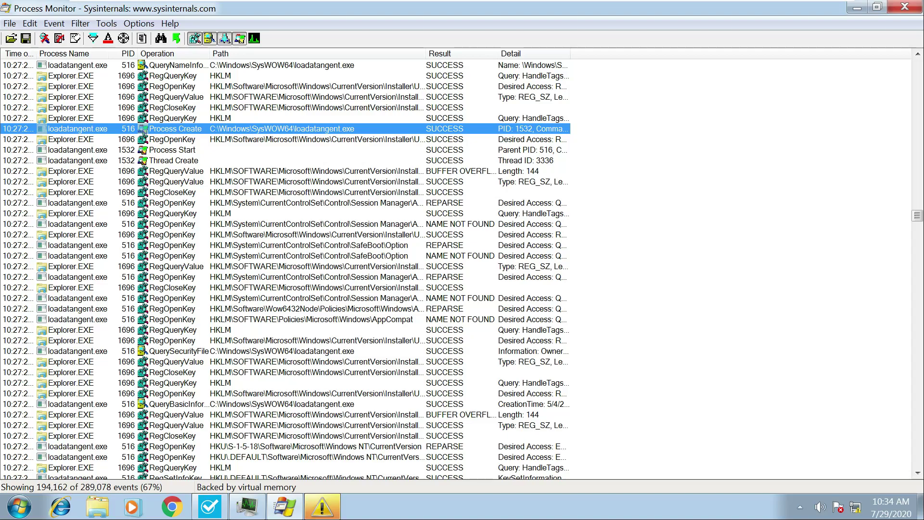
right_click(587, 53)
click(636, 60)
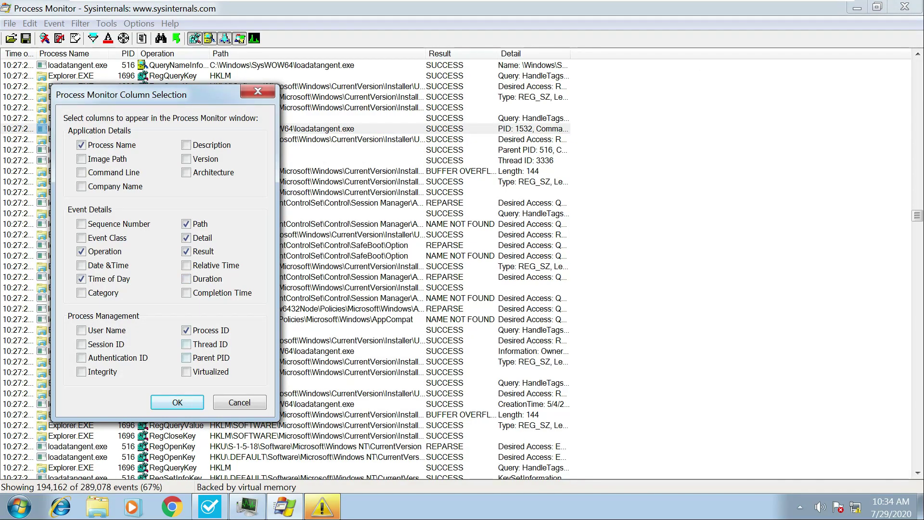
click(186, 344)
click(177, 402)
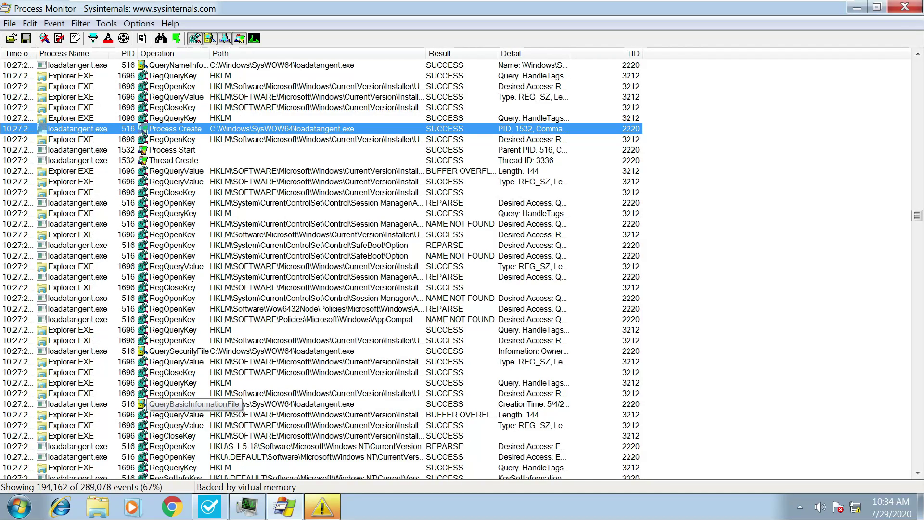
Step: Save all captured events in Comma-Separated Values (CSV) format as Logfile.CSV on the Desktop
click(10, 23)
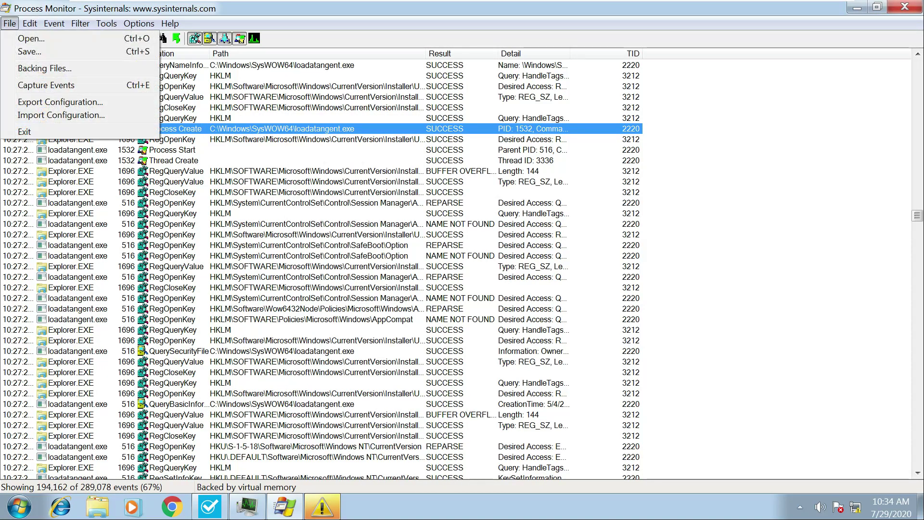
click(29, 51)
click(87, 133)
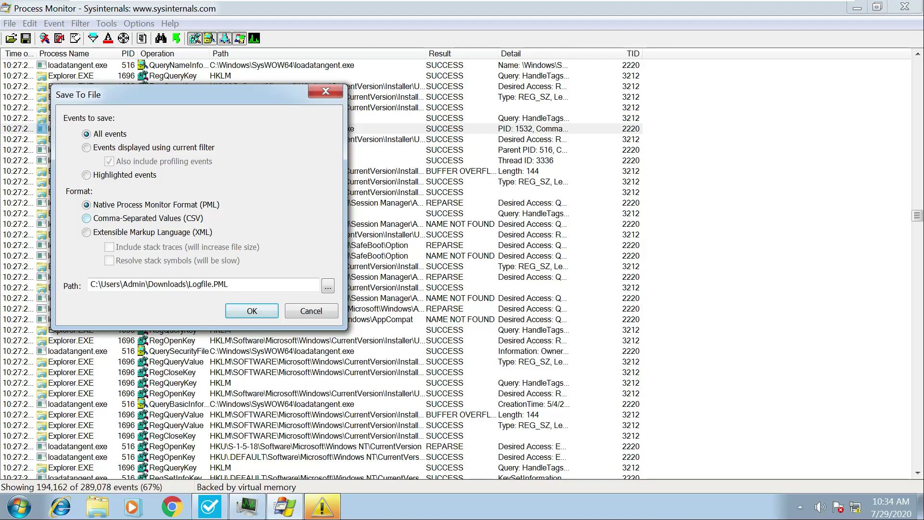
click(327, 285)
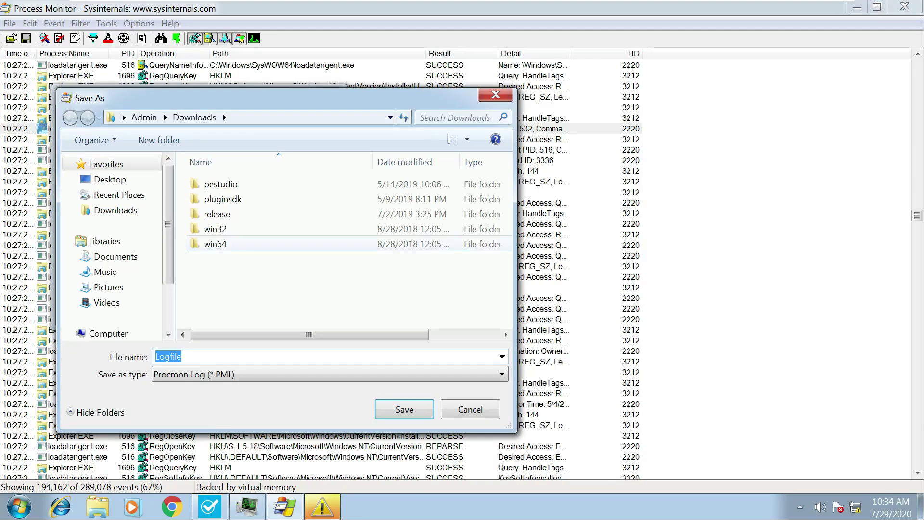
click(110, 180)
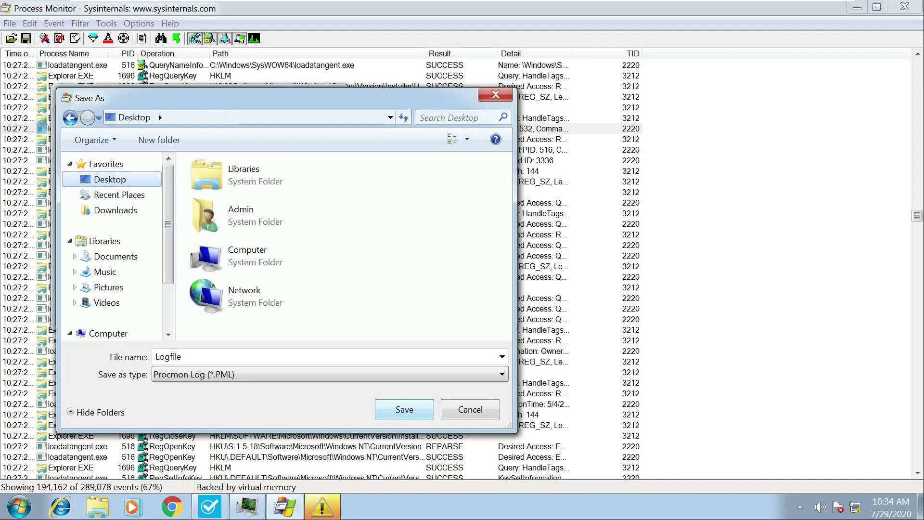
click(404, 409)
click(252, 311)
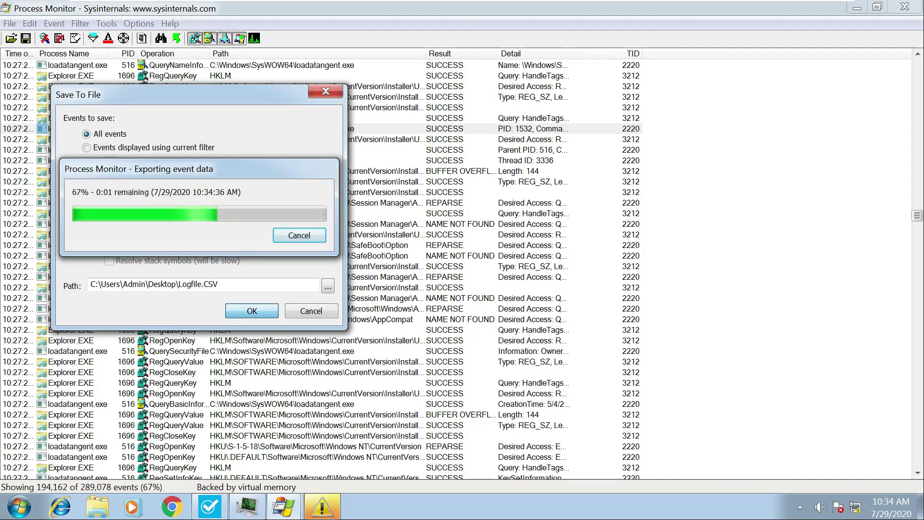
Step: Clear the open windows and the Windows validation notice off the desktop, and launch ProcDOT
click(856, 7)
click(516, 8)
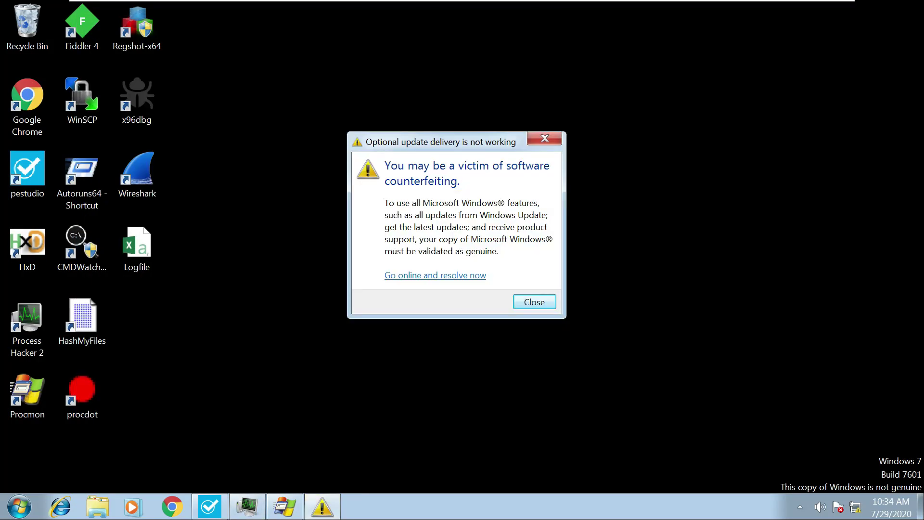
click(534, 301)
click(137, 248)
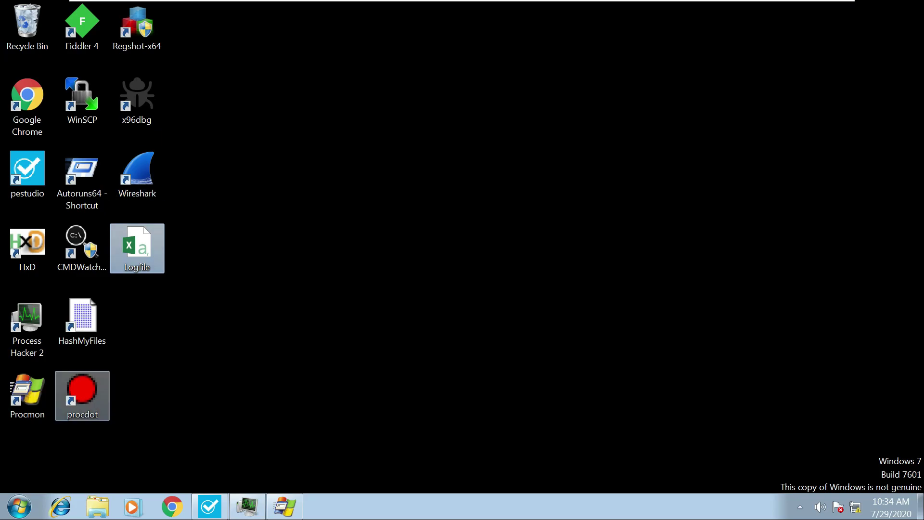
double_click(82, 394)
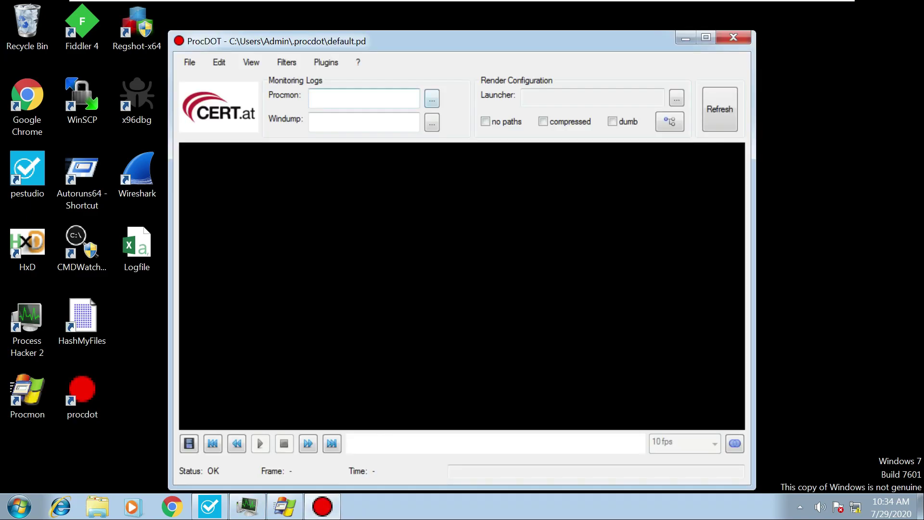
drag(406, 38, 408, 21)
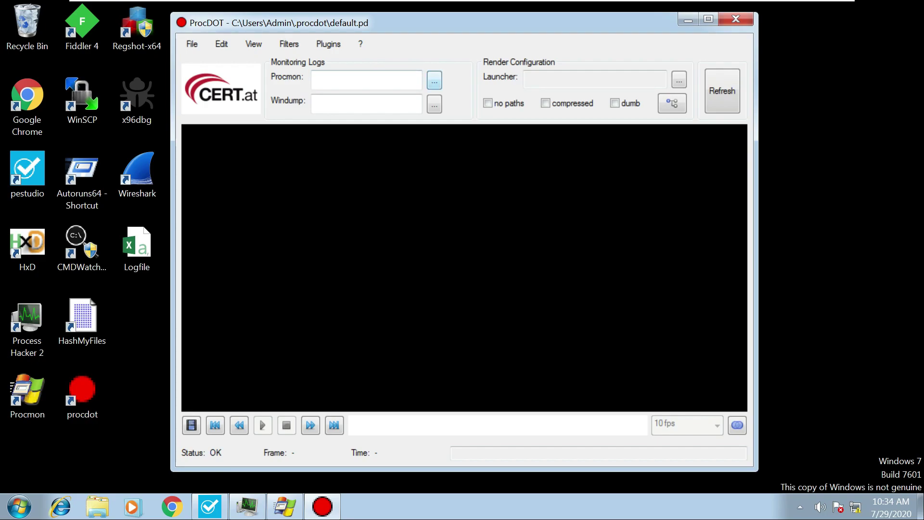
Step: Load Logfile.CSV from the Desktop as the Procmon monitoring log
click(434, 80)
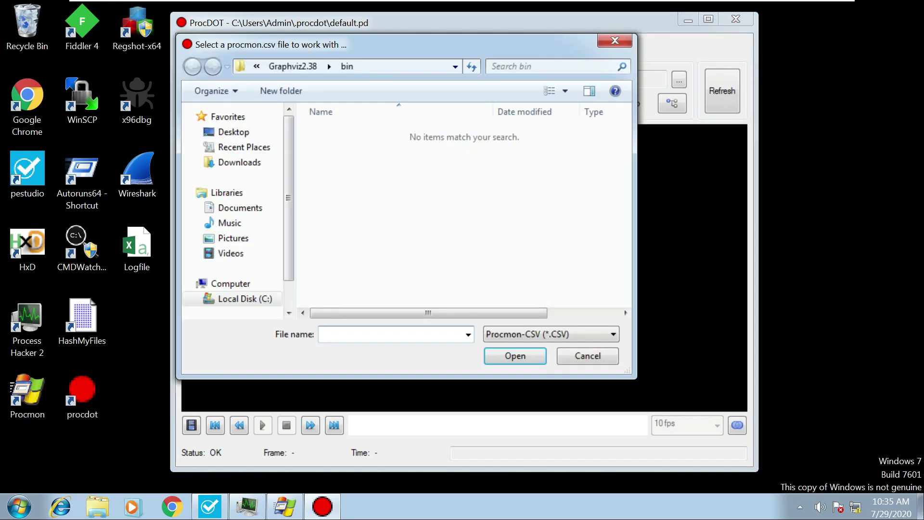
click(233, 133)
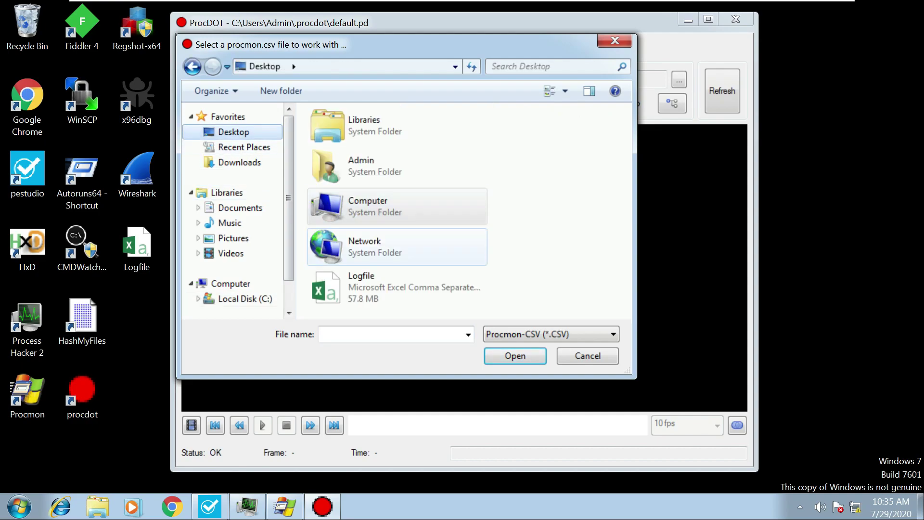
click(366, 284)
click(515, 356)
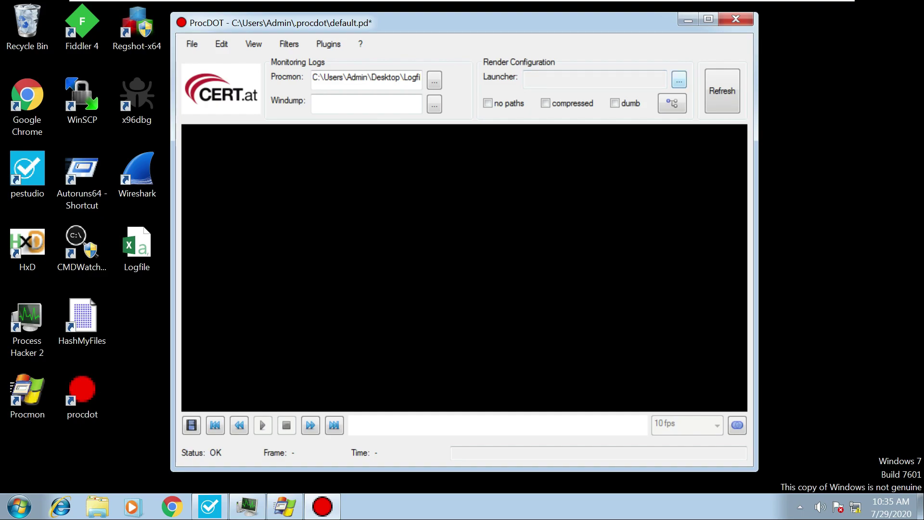
Step: Set the 267.exe process with PID 2408 as the launcher and render the activity graph
click(680, 80)
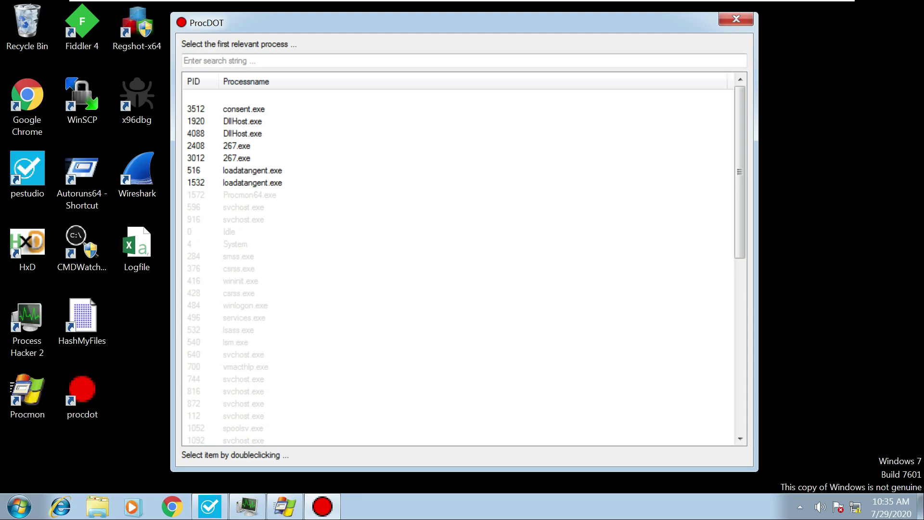
double_click(236, 145)
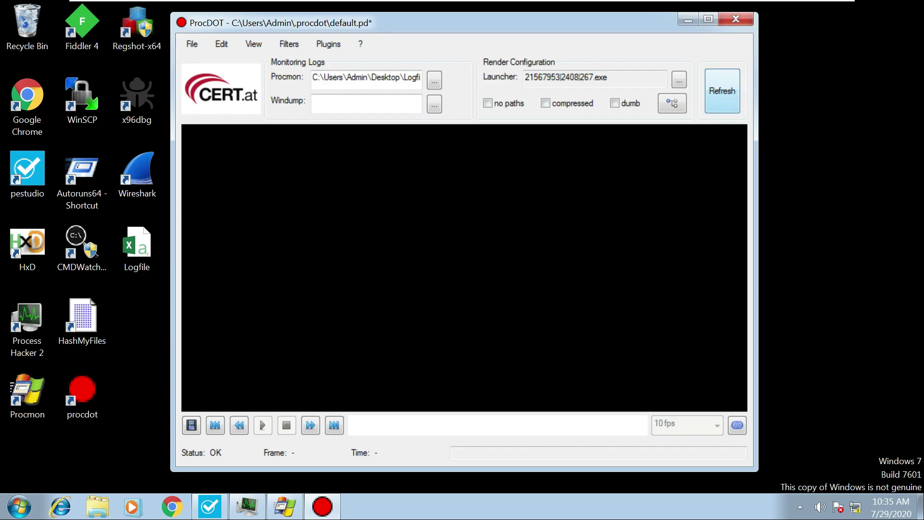
click(722, 97)
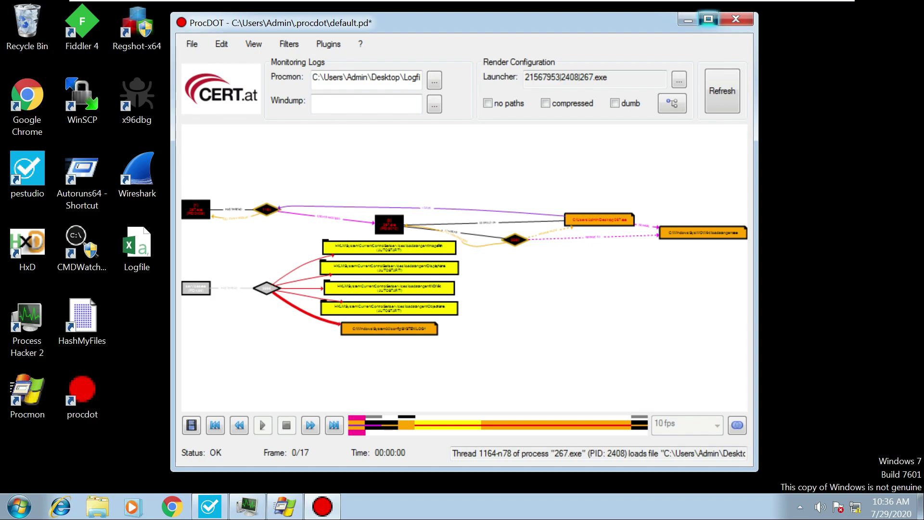
Step: Maximize ProcDOT and follow the graph from the first 267.exe process through its child to the rename to C:\Windows\SysWOW64\loadatangent.exe
click(708, 19)
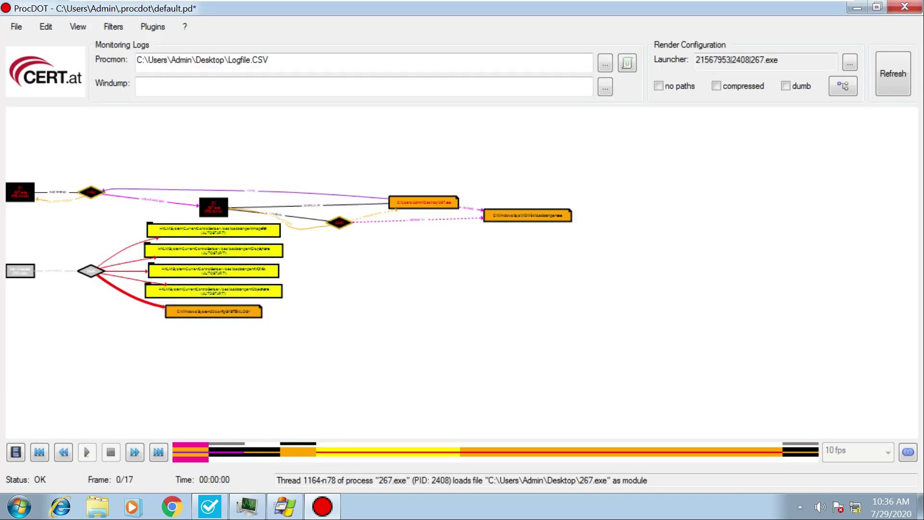
drag(72, 234, 142, 237)
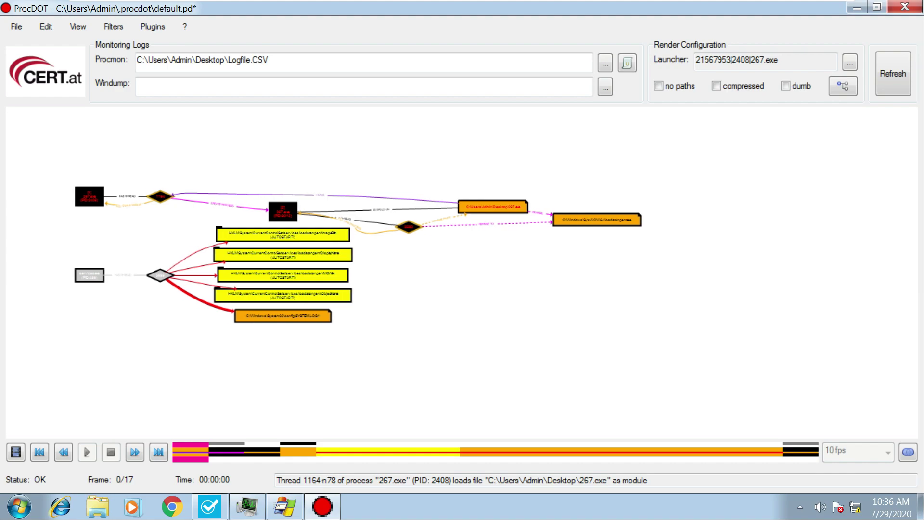
mouse_move(89, 275)
scroll(126, 376, up, 3)
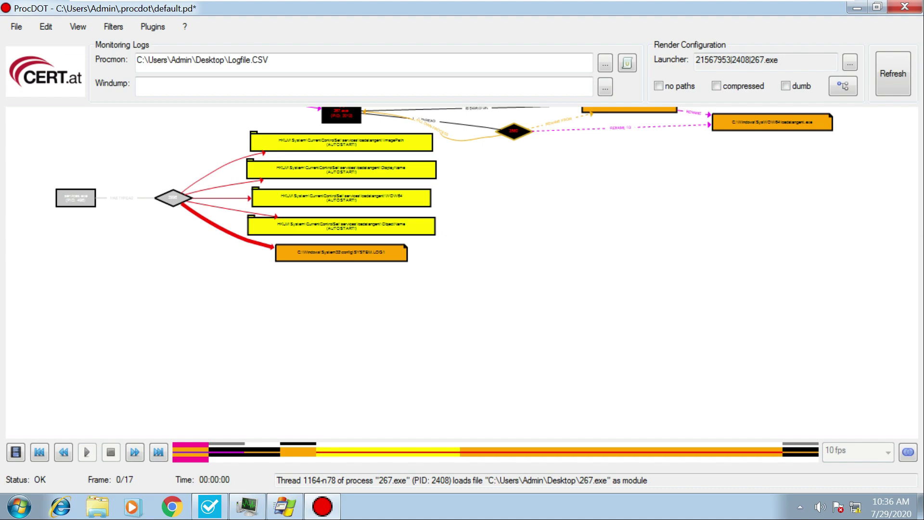
scroll(137, 428, up, 3)
drag(231, 212, 311, 406)
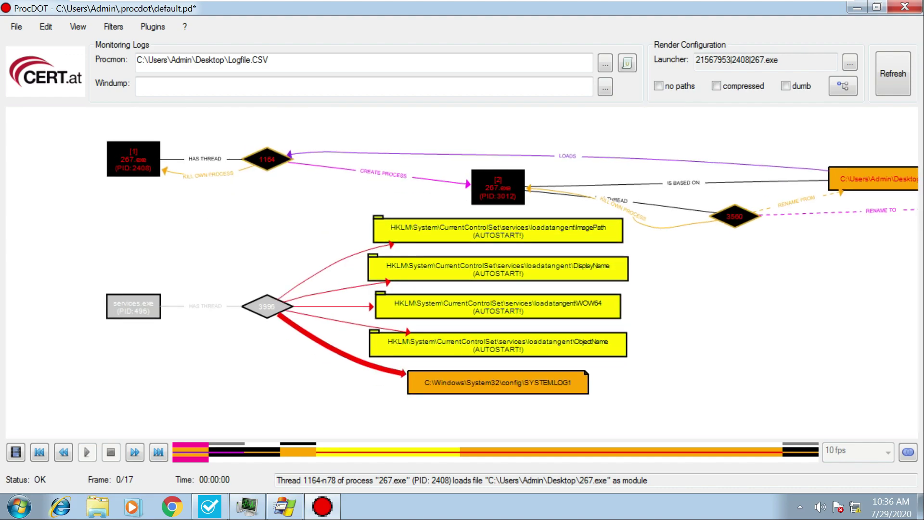
scroll(309, 403, up, 1)
drag(308, 351, 313, 414)
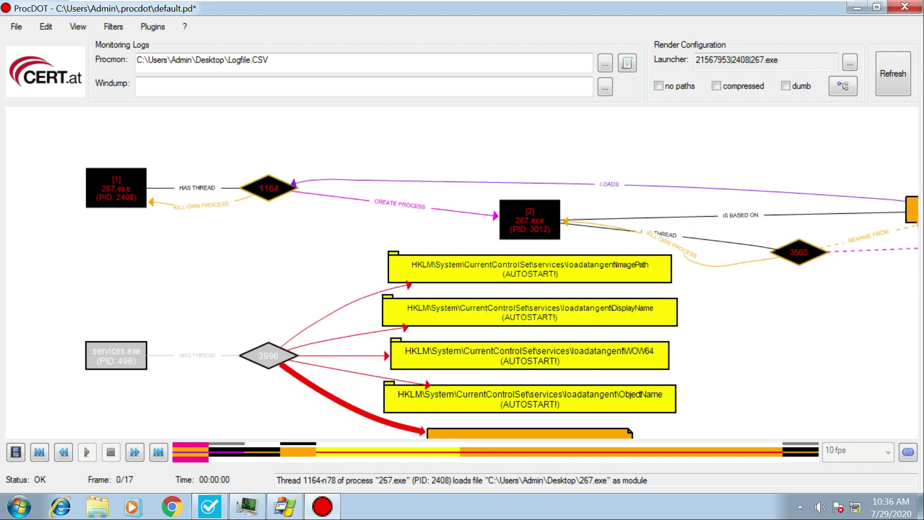
drag(434, 167, 392, 167)
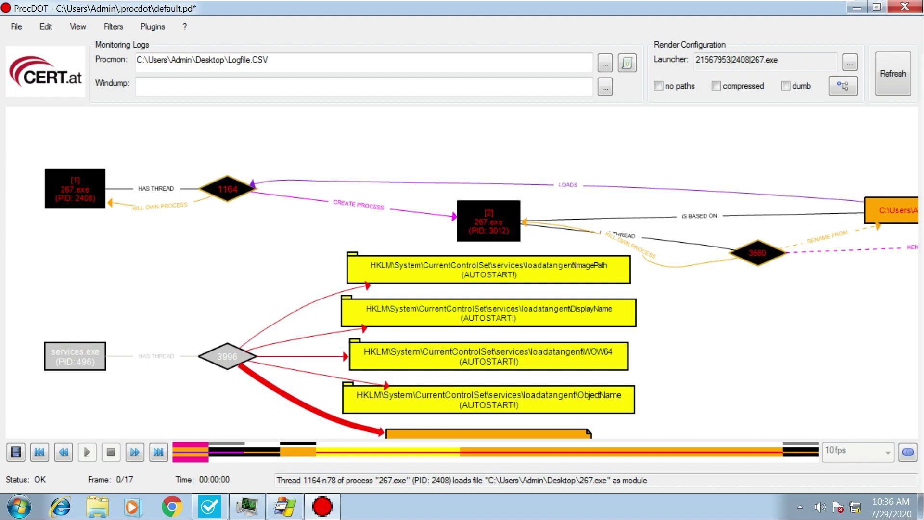
drag(392, 167, 324, 165)
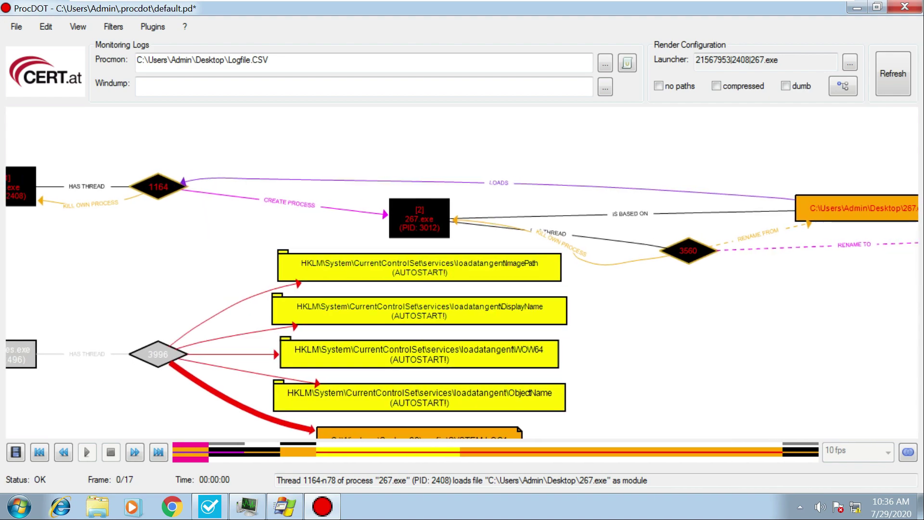
drag(324, 165, 95, 171)
drag(323, 174, 210, 172)
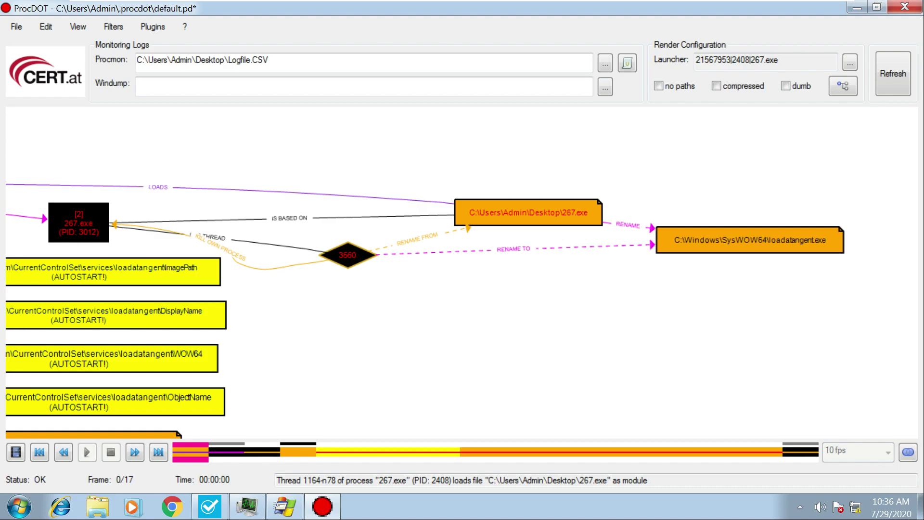
Step: Examine the services.exe thread's links to the loadatangent autostart registry keys and SYSTEM.LOG1 alongside the 267.exe chain
drag(462, 327, 573, 265)
drag(462, 298, 618, 261)
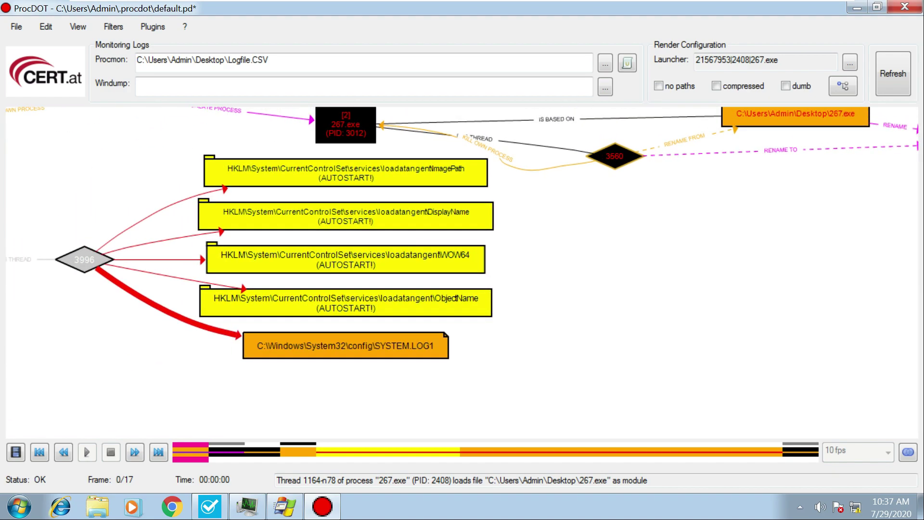
drag(385, 279, 572, 317)
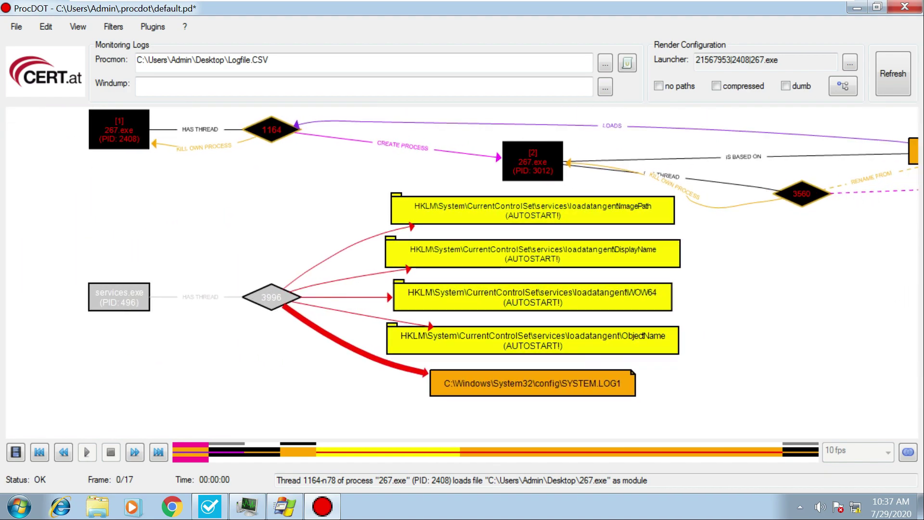
drag(573, 317, 440, 303)
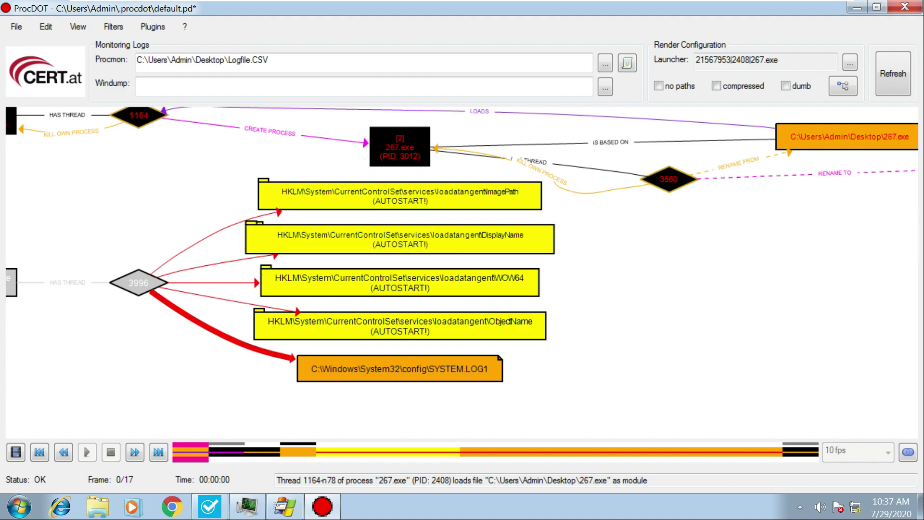
drag(481, 348, 483, 369)
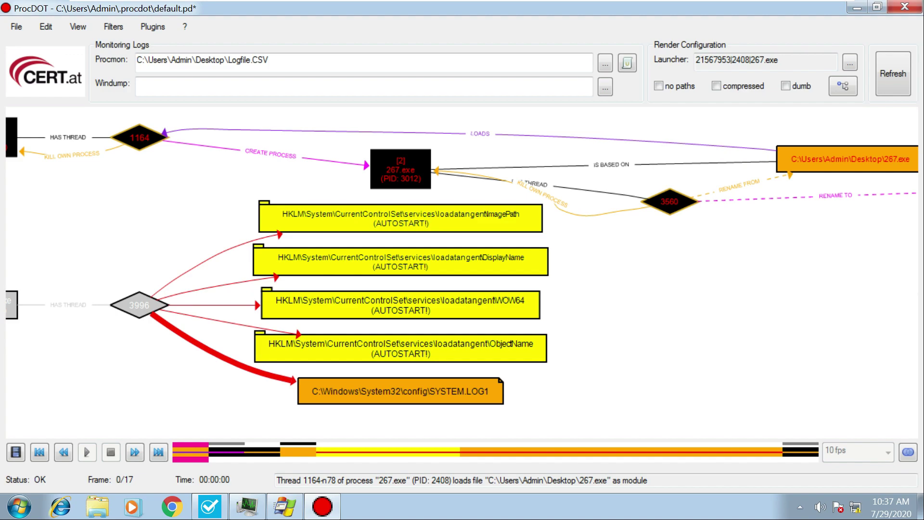
drag(481, 134, 454, 149)
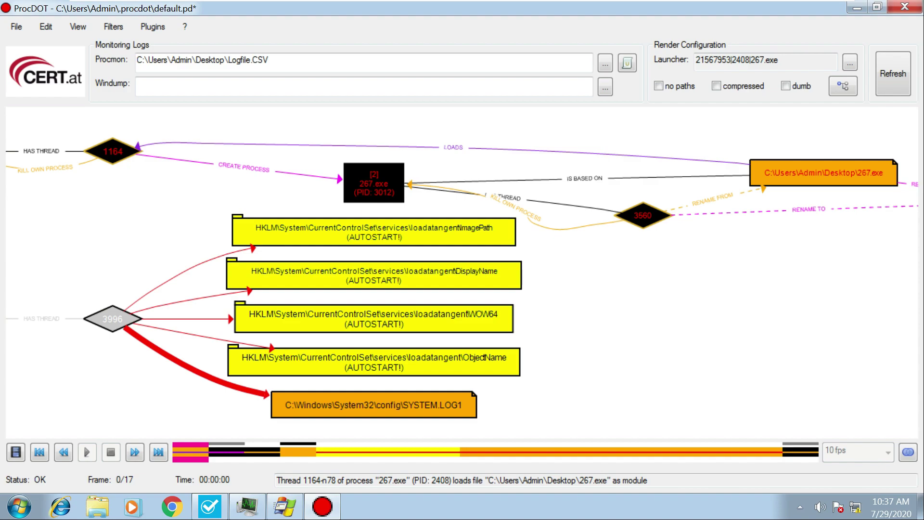
drag(577, 288, 597, 271)
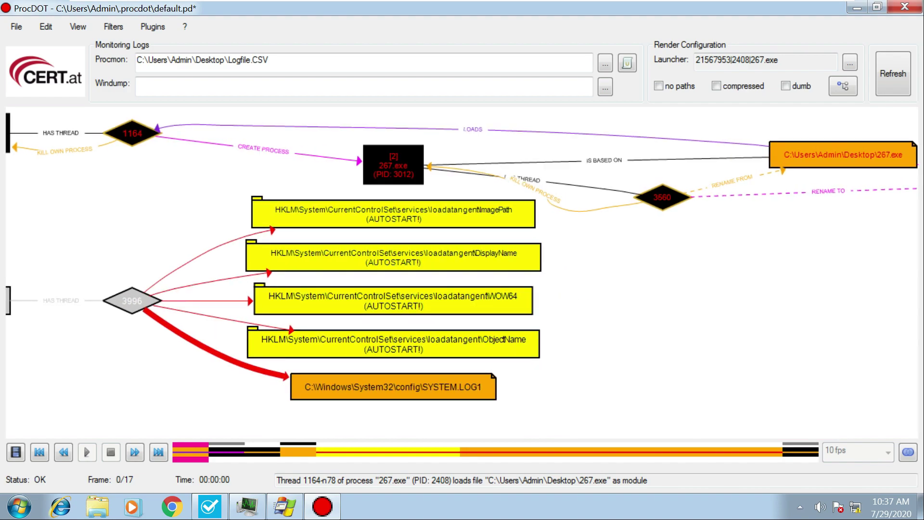